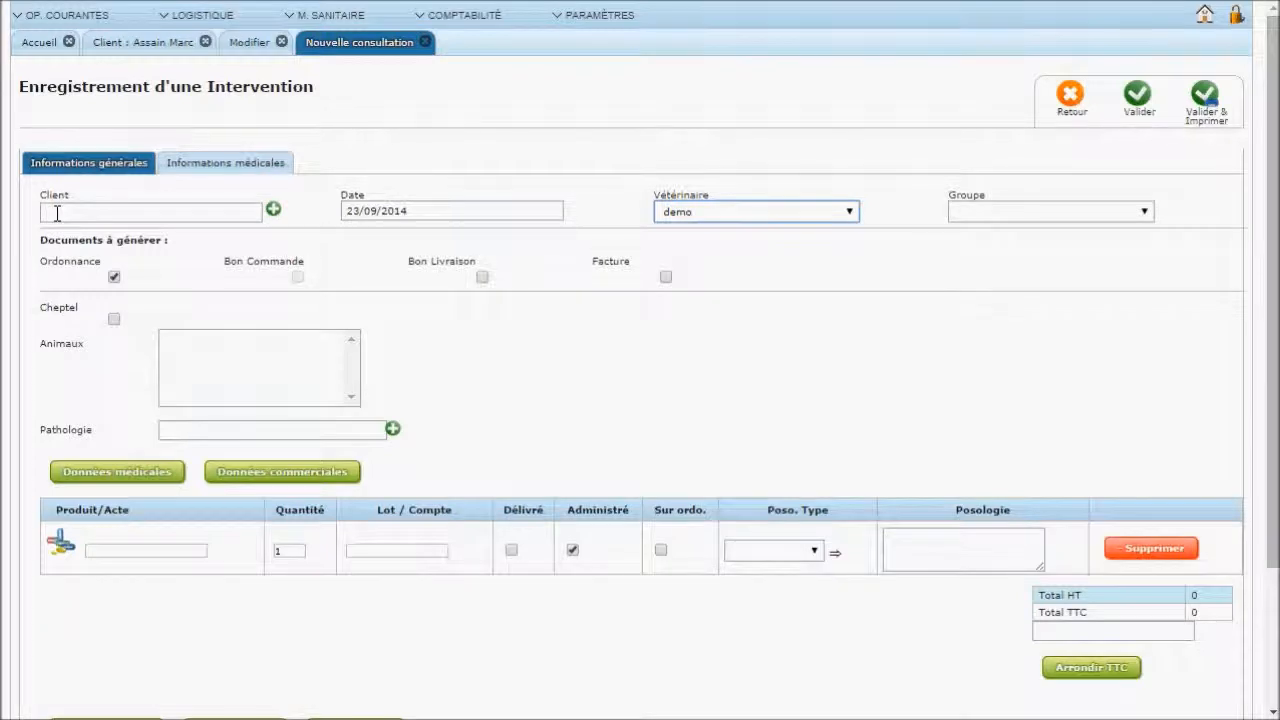
Choose the client from the "ouce" matches located in MAURIAC and keep the intervention date 23/09/2014.
{"action": "left_click", "coordinate": [57, 213]}
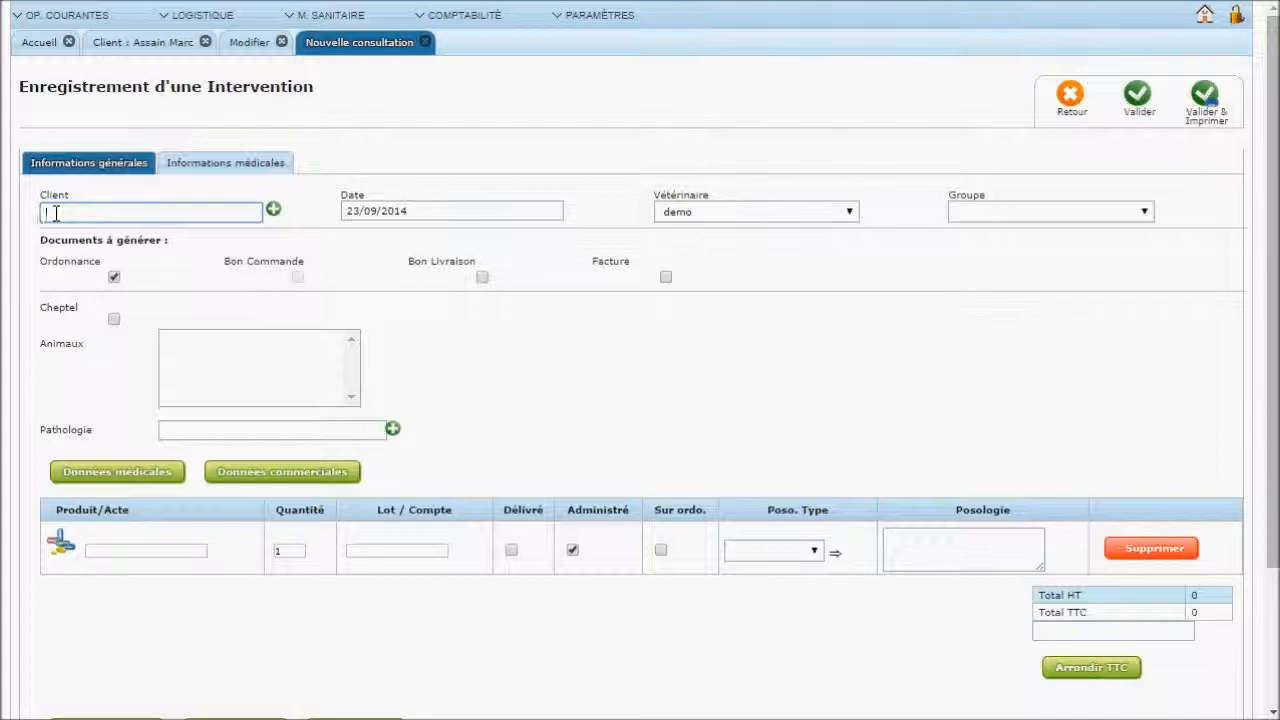
{"action": "type", "text": "ouce"}
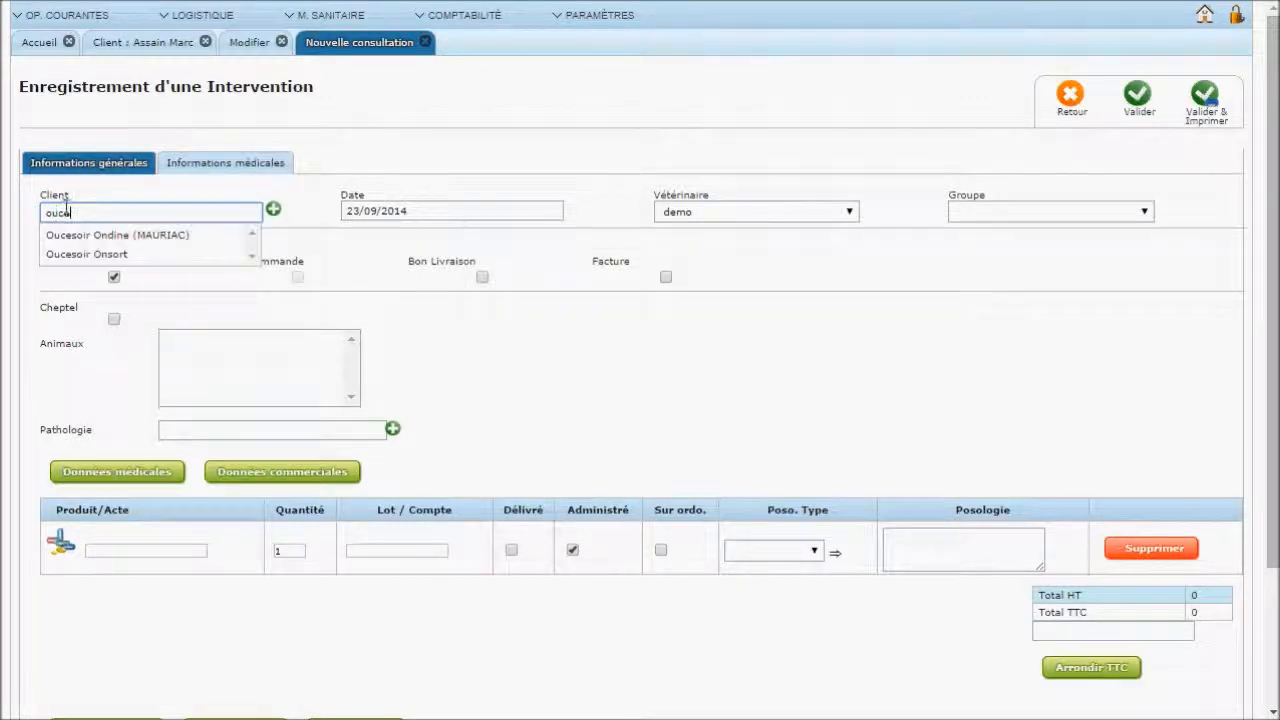
{"action": "left_click", "coordinate": [72, 238]}
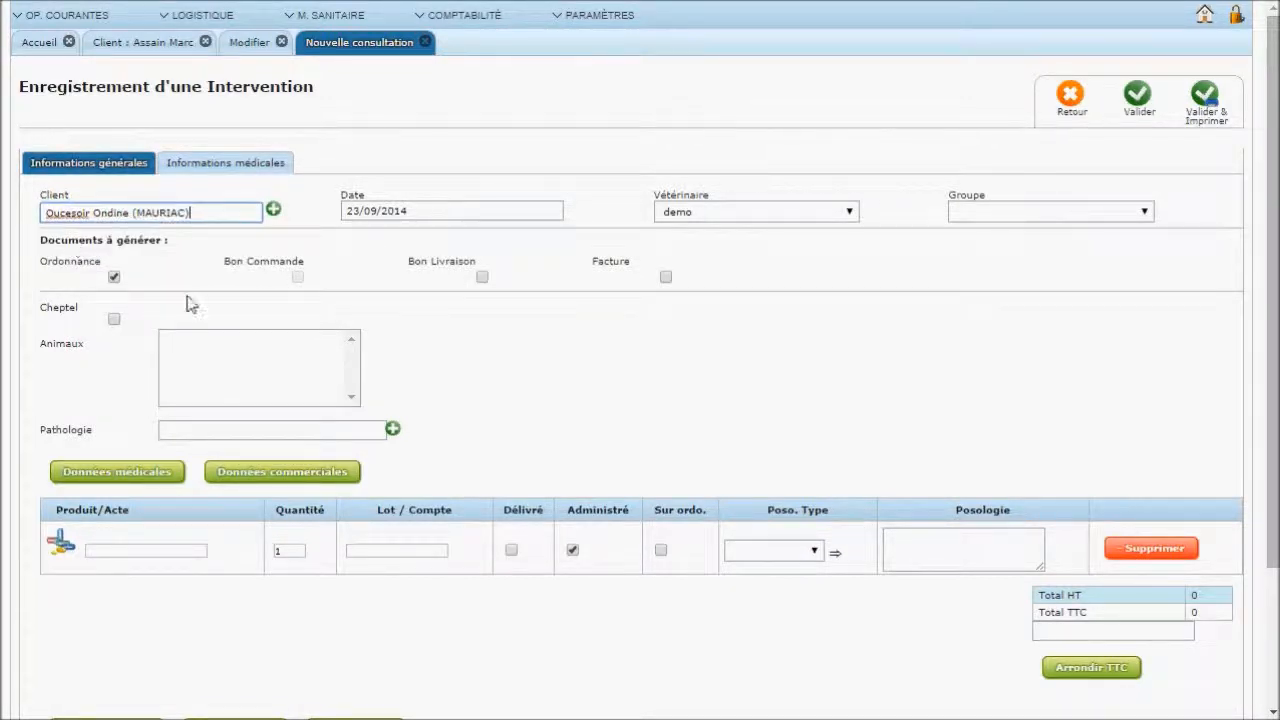
{"action": "left_click", "coordinate": [444, 214]}
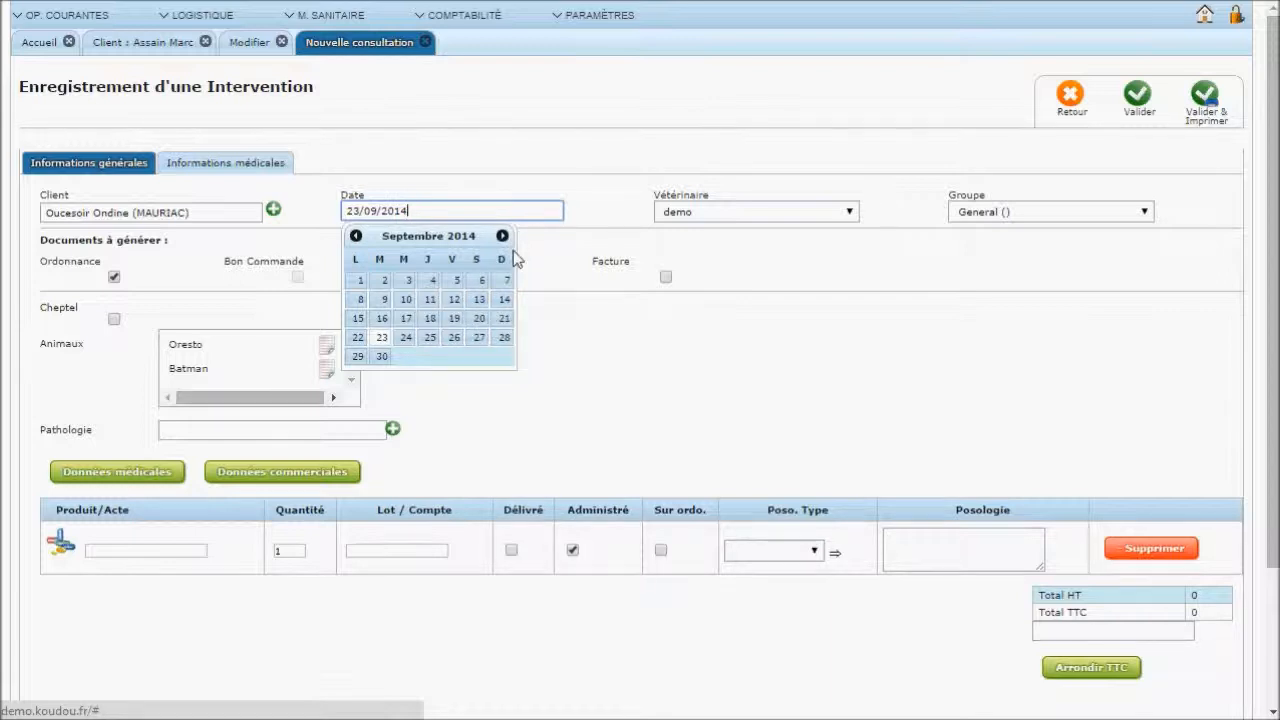
{"action": "left_click", "coordinate": [652, 228]}
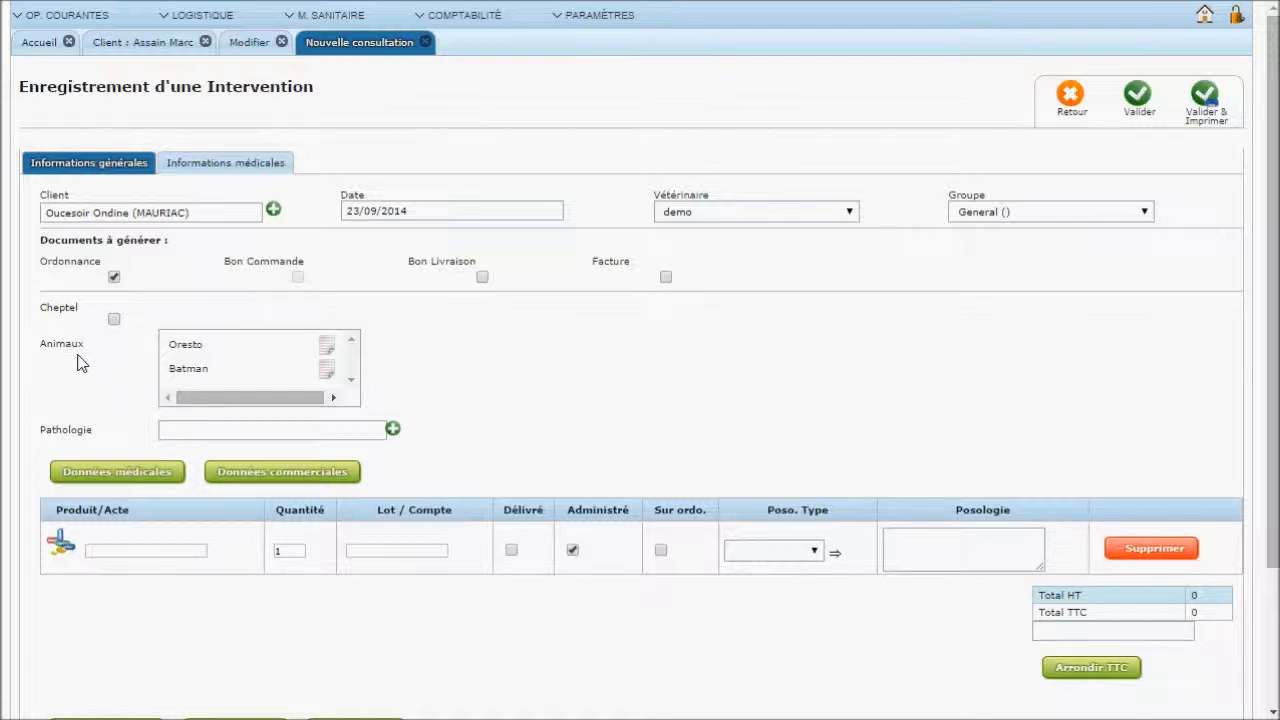
Select only Oresto among the client's animals for the intervention.
{"action": "left_click", "coordinate": [187, 352]}
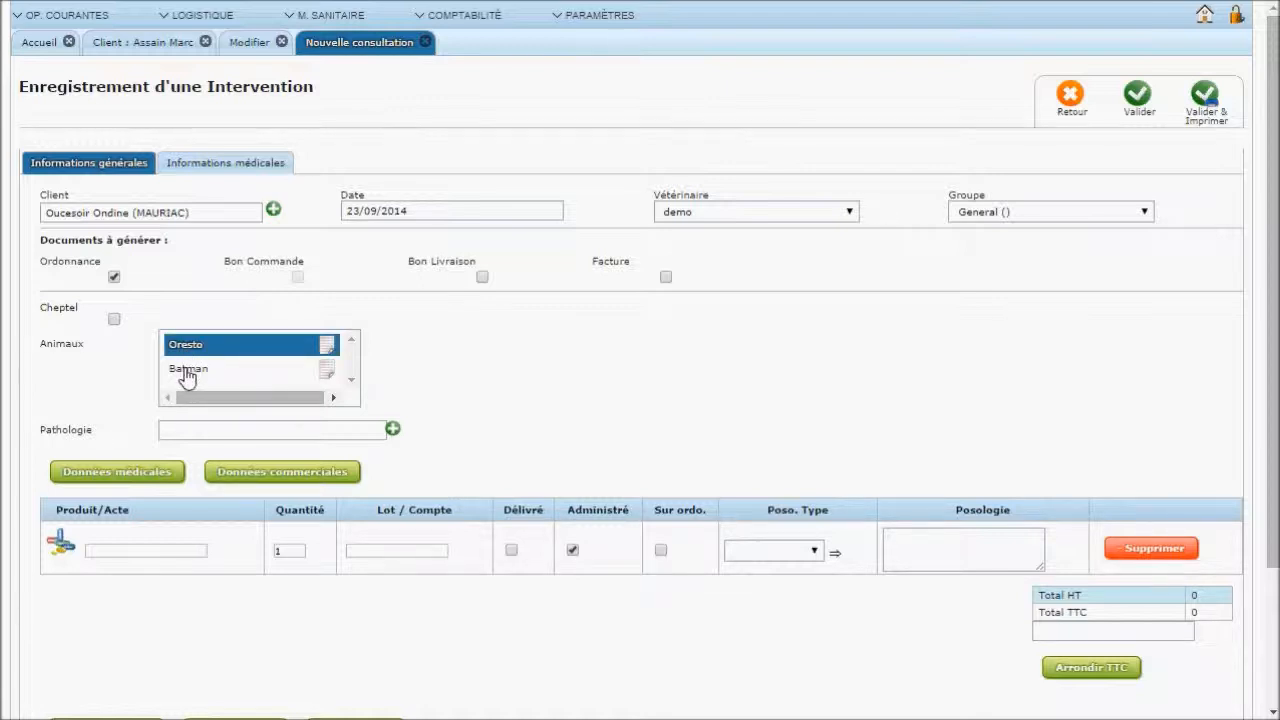
{"action": "left_click", "coordinate": [187, 372]}
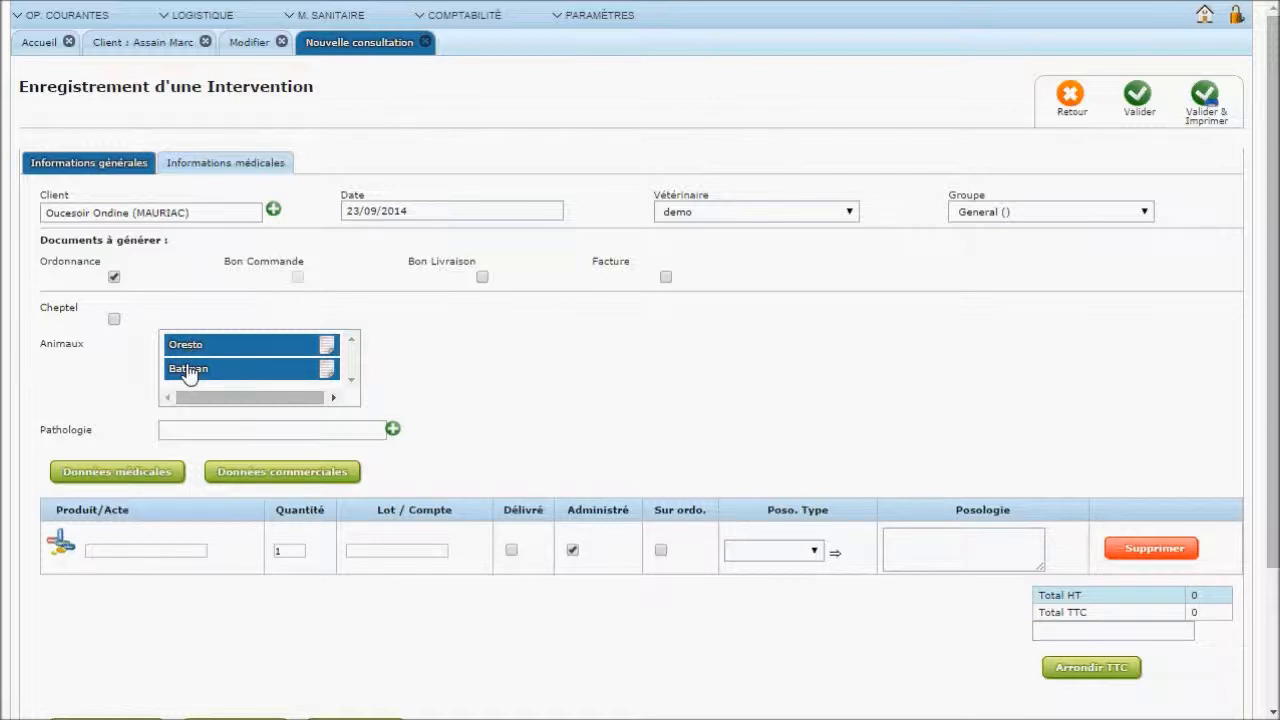
{"action": "left_click", "coordinate": [189, 372]}
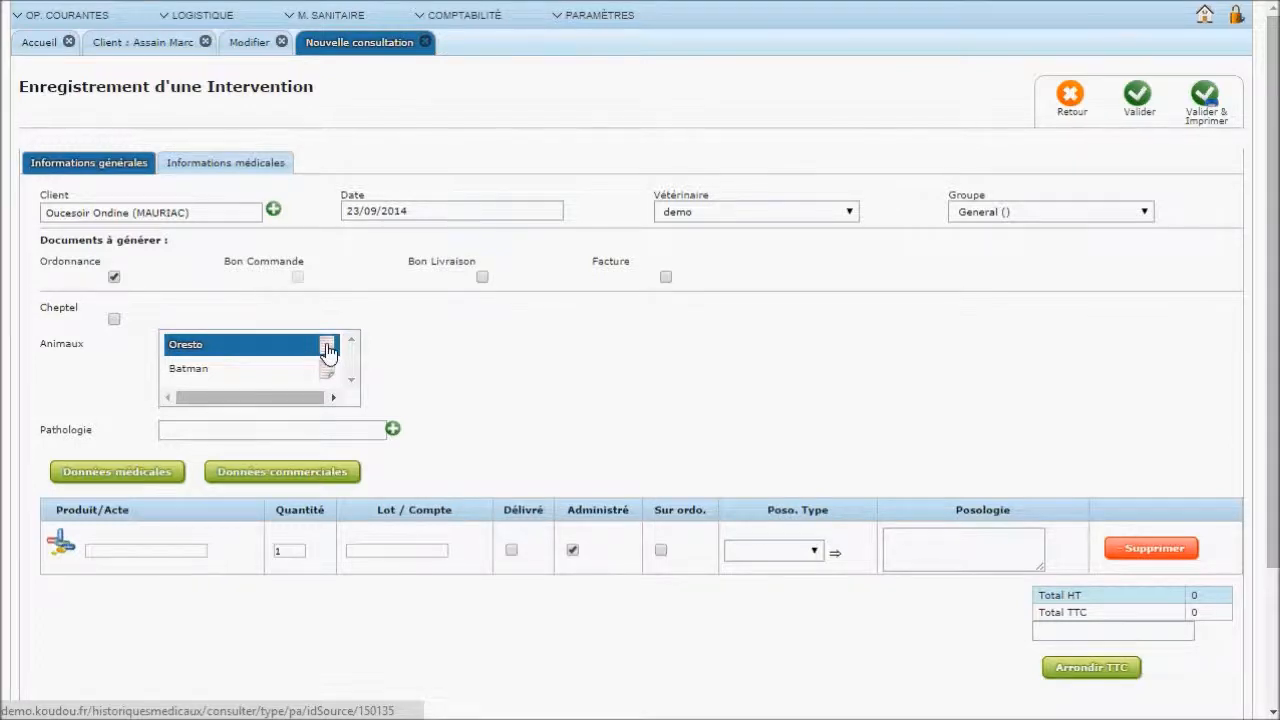
Set the intervention's pathology to Affection.
{"action": "left_click", "coordinate": [251, 426]}
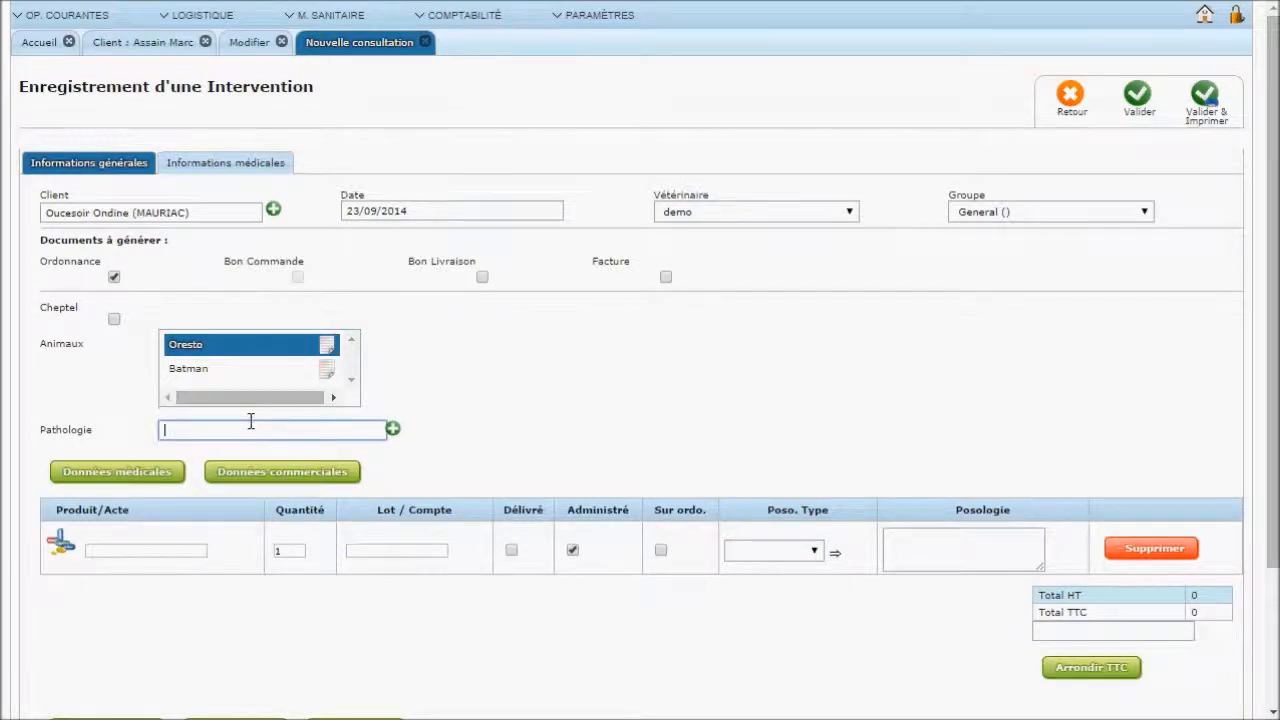
{"action": "type", "text": "affa"}
{"action": "key", "text": "BackSpace"}
{"action": "type", "text": "e"}
{"action": "key", "text": "Down"}
{"action": "key", "text": "Return"}
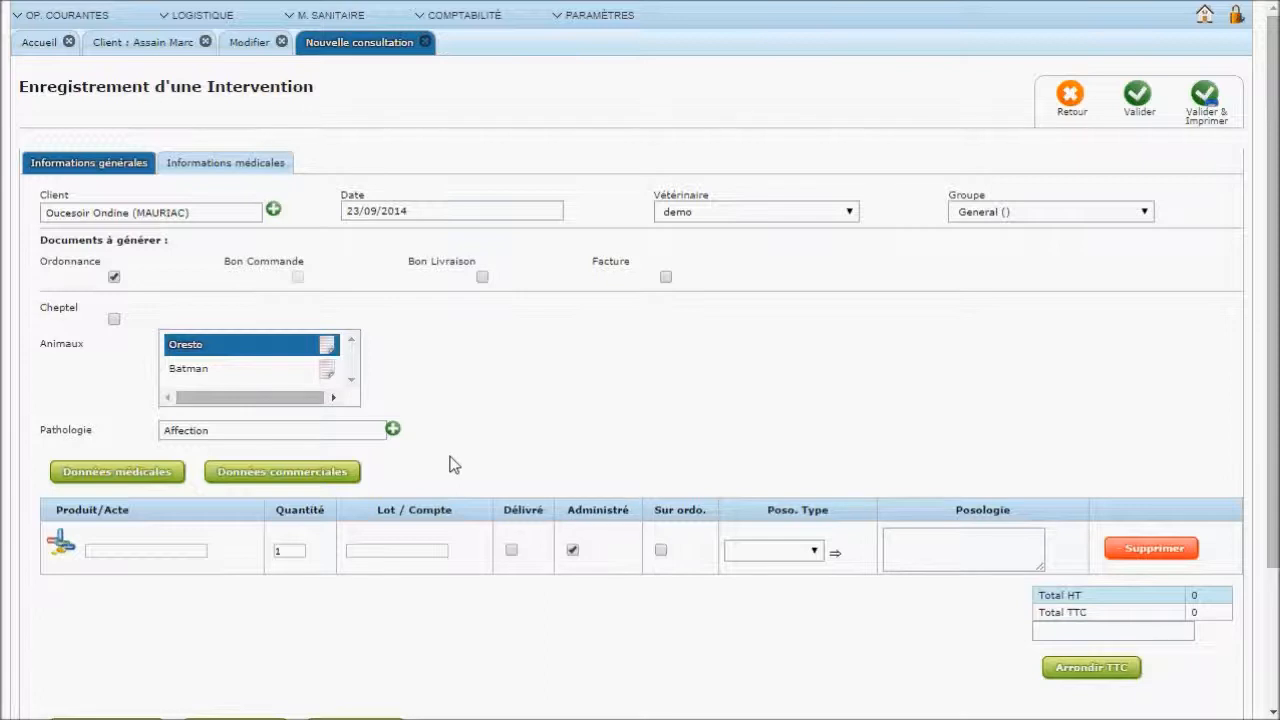
Enter the product ADVANTIX CHIEN MOYE in the first prescription line.
{"action": "scroll", "coordinate": [452, 464], "scroll_direction": "down", "scroll_amount": 2}
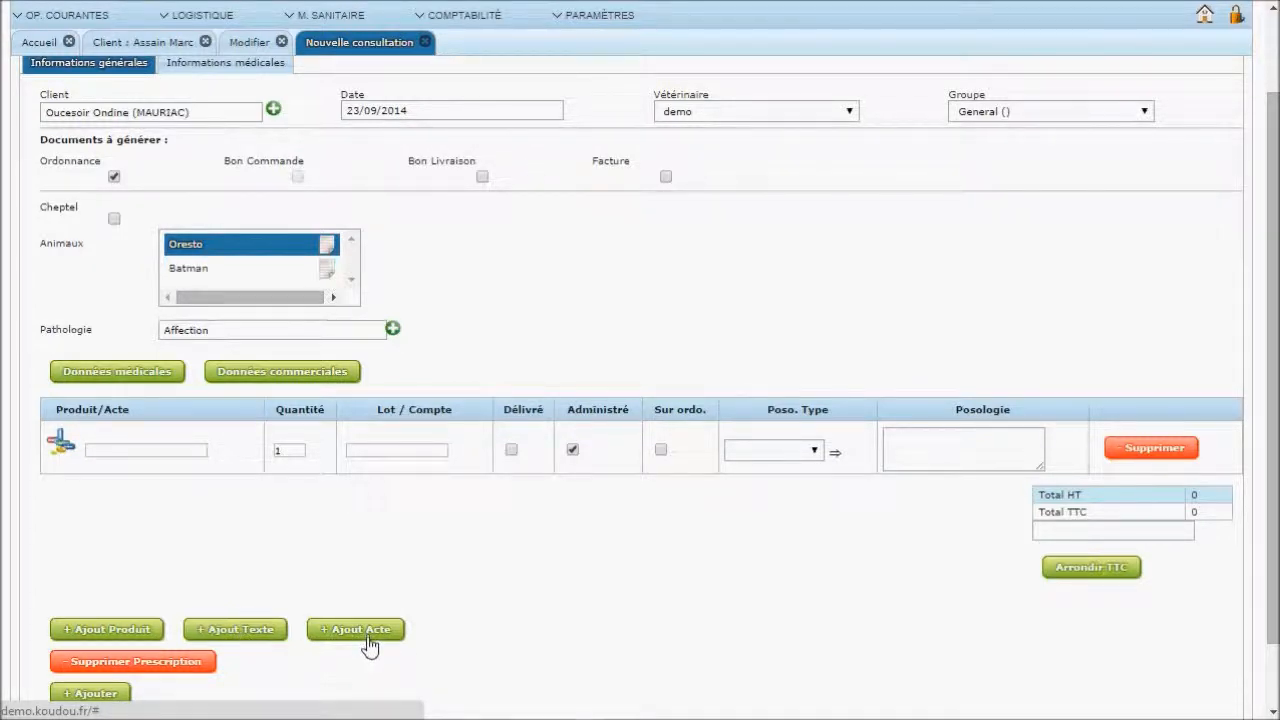
{"action": "left_click", "coordinate": [109, 450]}
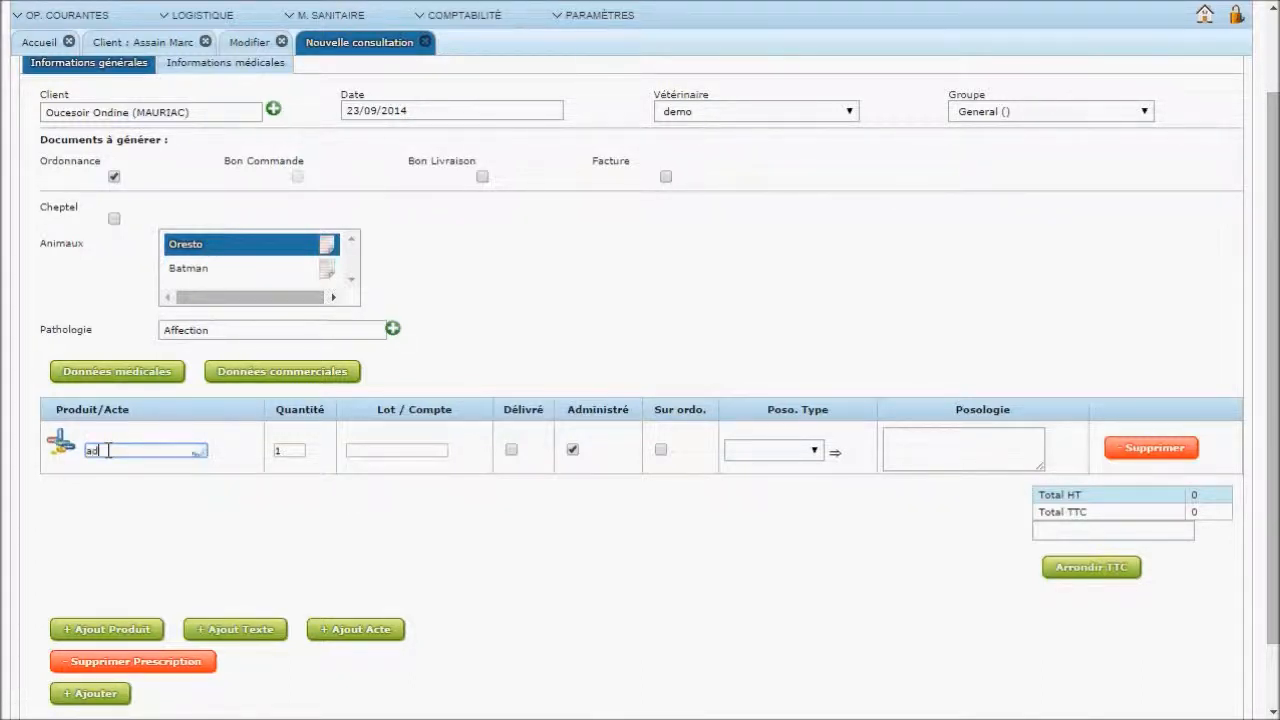
{"action": "type", "text": "ad"}
{"action": "key", "text": "Tab"}
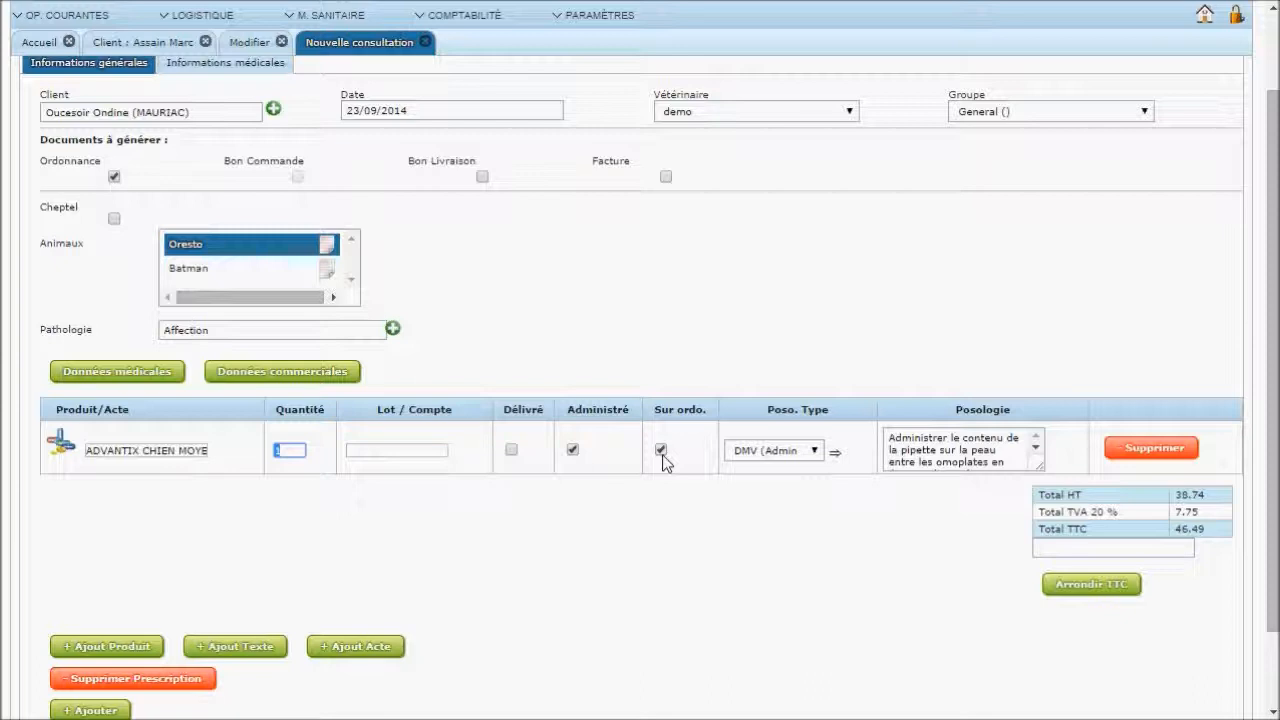
Apply the Demo (Ma posologie perso) dosage type to the ADVANTIX product and append "..." to its dosage text.
{"action": "left_click", "coordinate": [814, 452]}
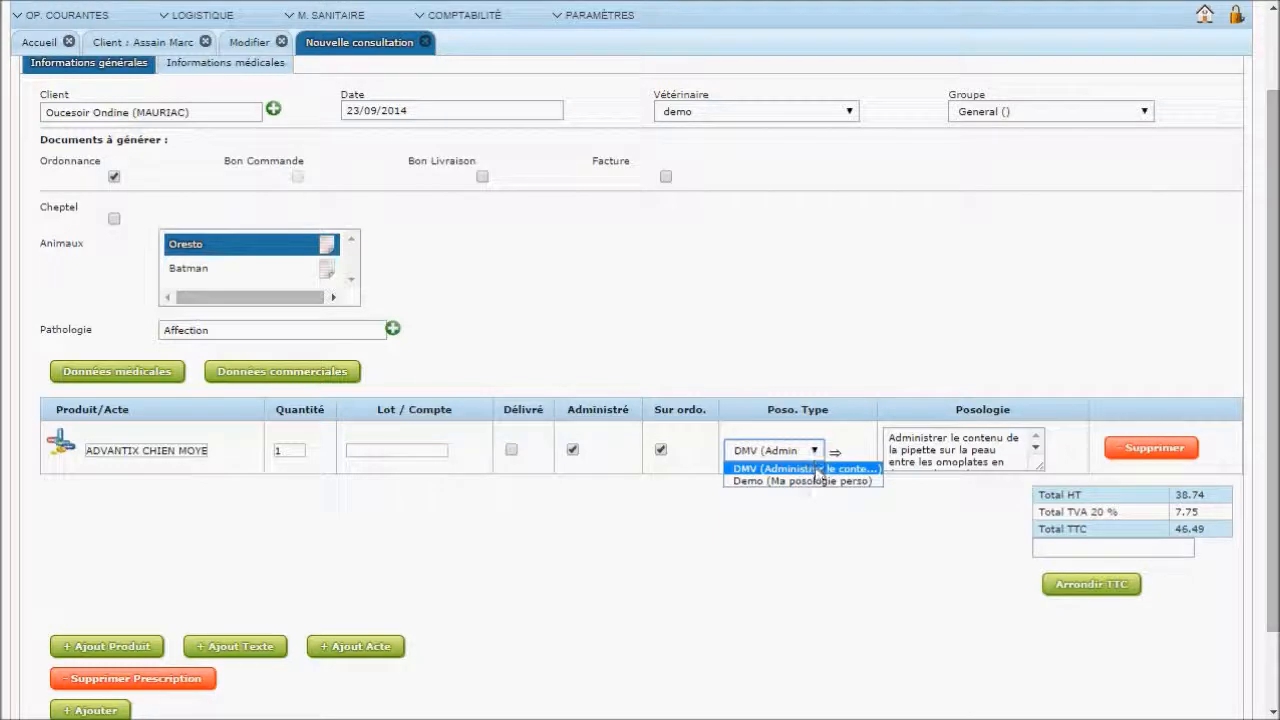
{"action": "left_click", "coordinate": [810, 482]}
{"action": "left_click", "coordinate": [836, 456]}
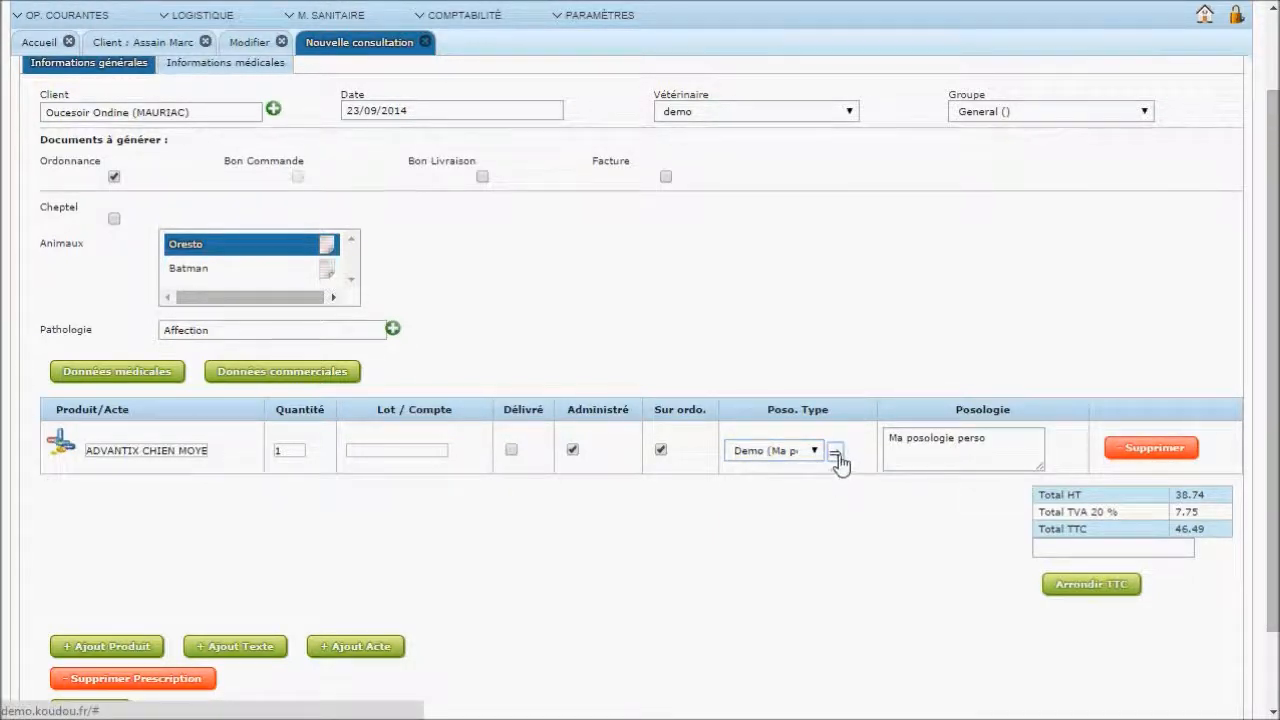
{"action": "left_click", "coordinate": [996, 440]}
{"action": "type", "text": "..."}
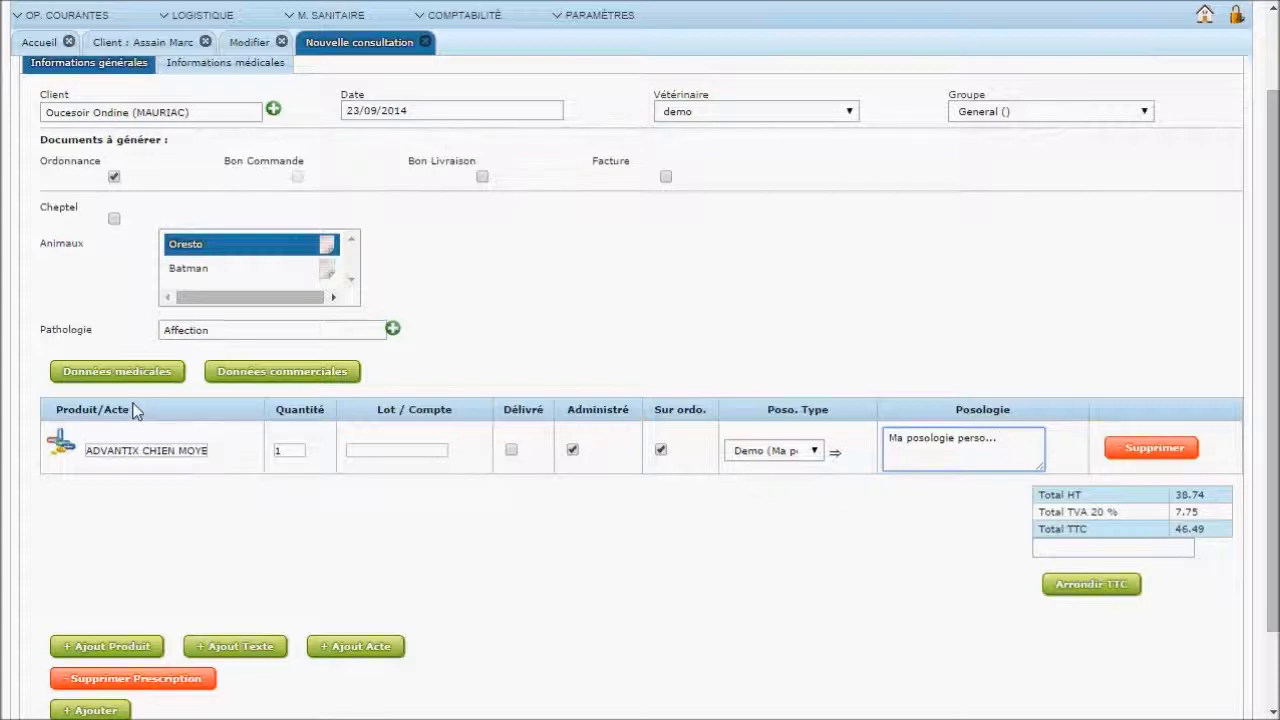
Show the commercial data of the prescription and examine the ADVANTIX line's price, group and discount fields.
{"action": "left_click", "coordinate": [250, 381]}
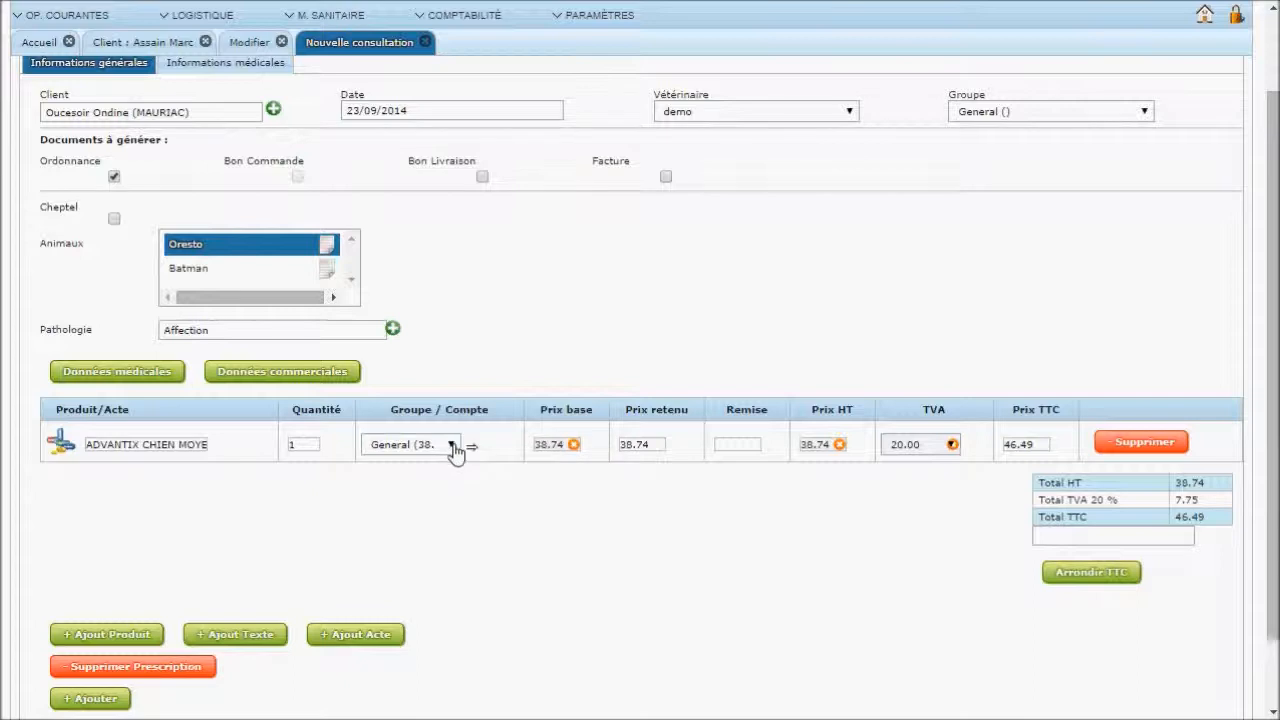
{"action": "left_click_drag", "start_coordinate": [663, 446], "coordinate": [610, 444]}
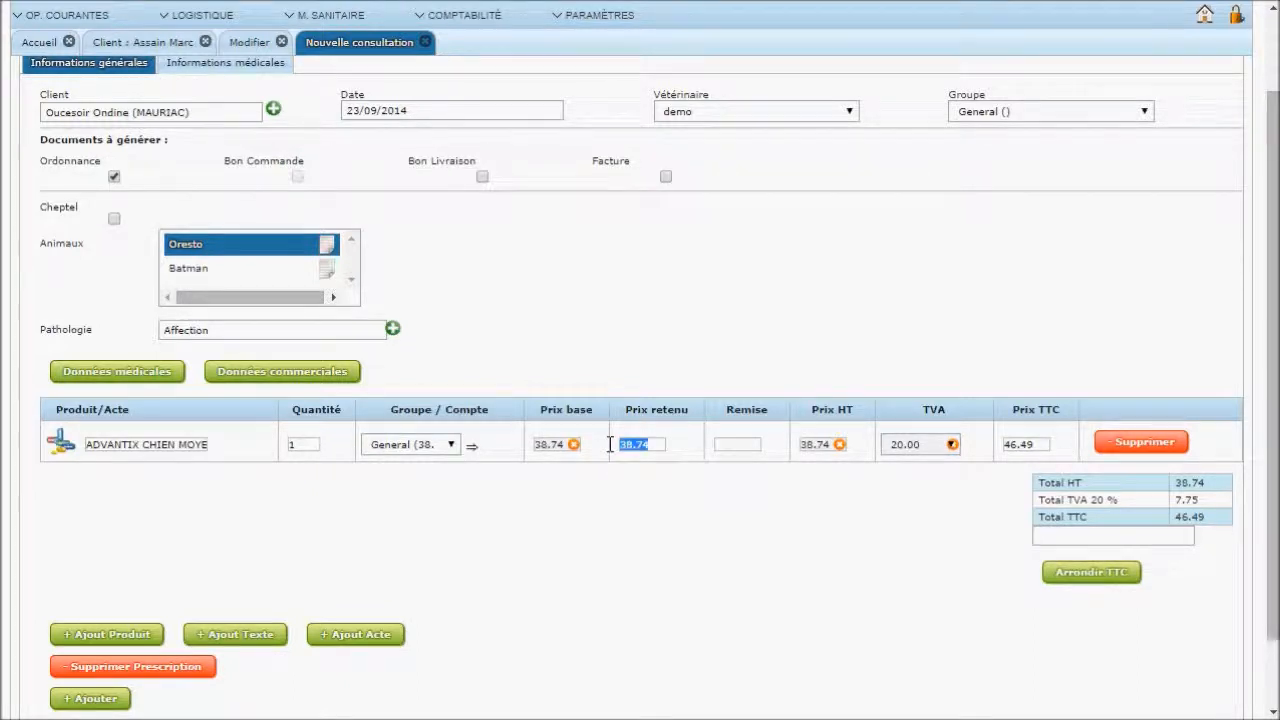
{"action": "left_click", "coordinate": [451, 446]}
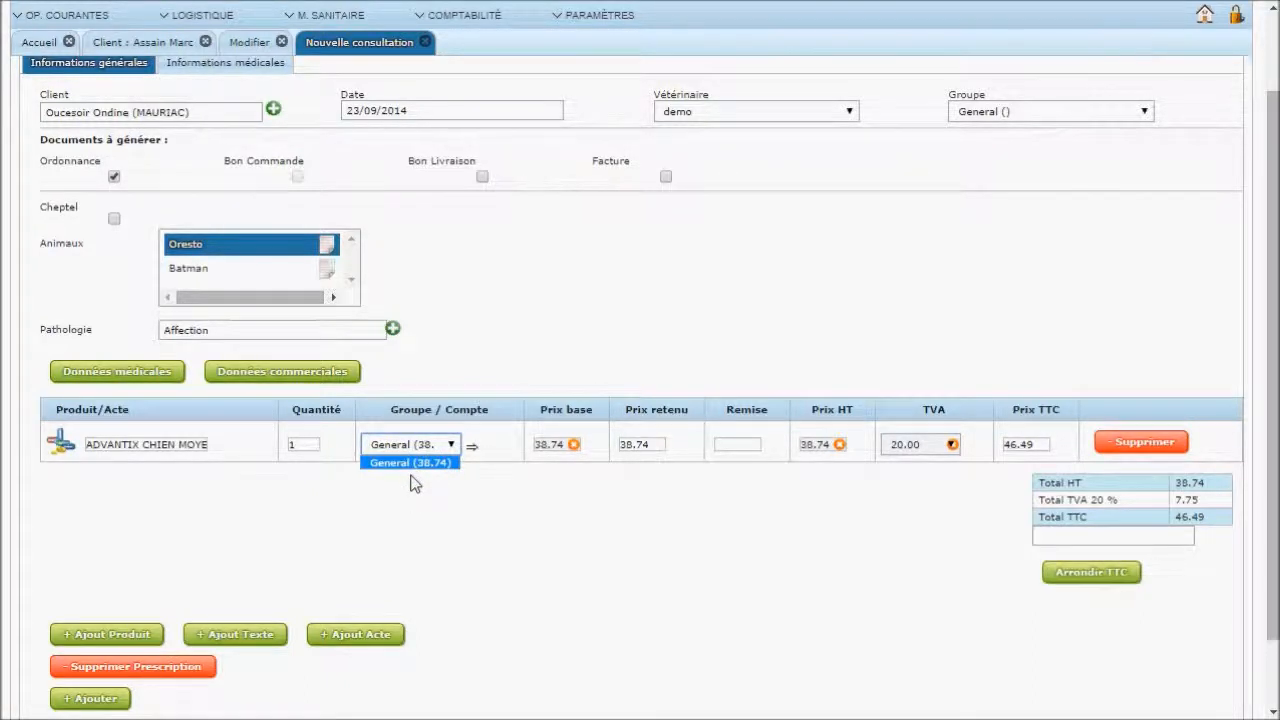
{"action": "left_click", "coordinate": [449, 446]}
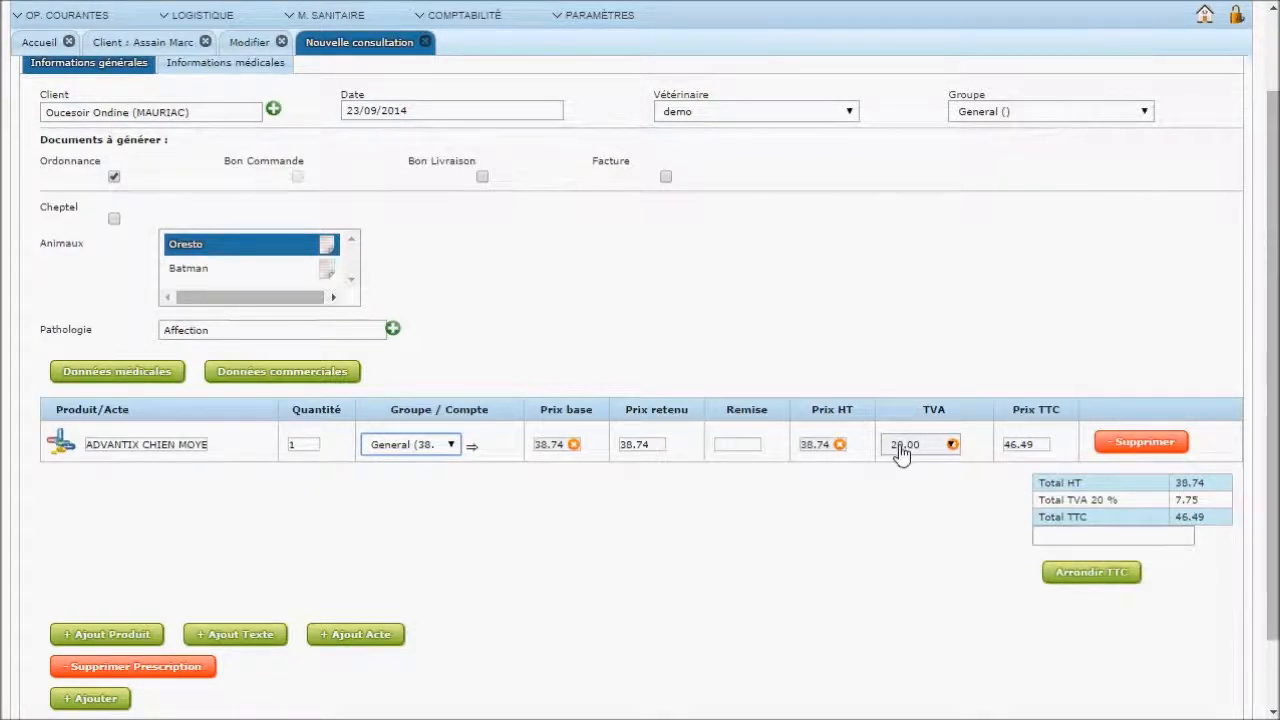
{"action": "left_click", "coordinate": [737, 444]}
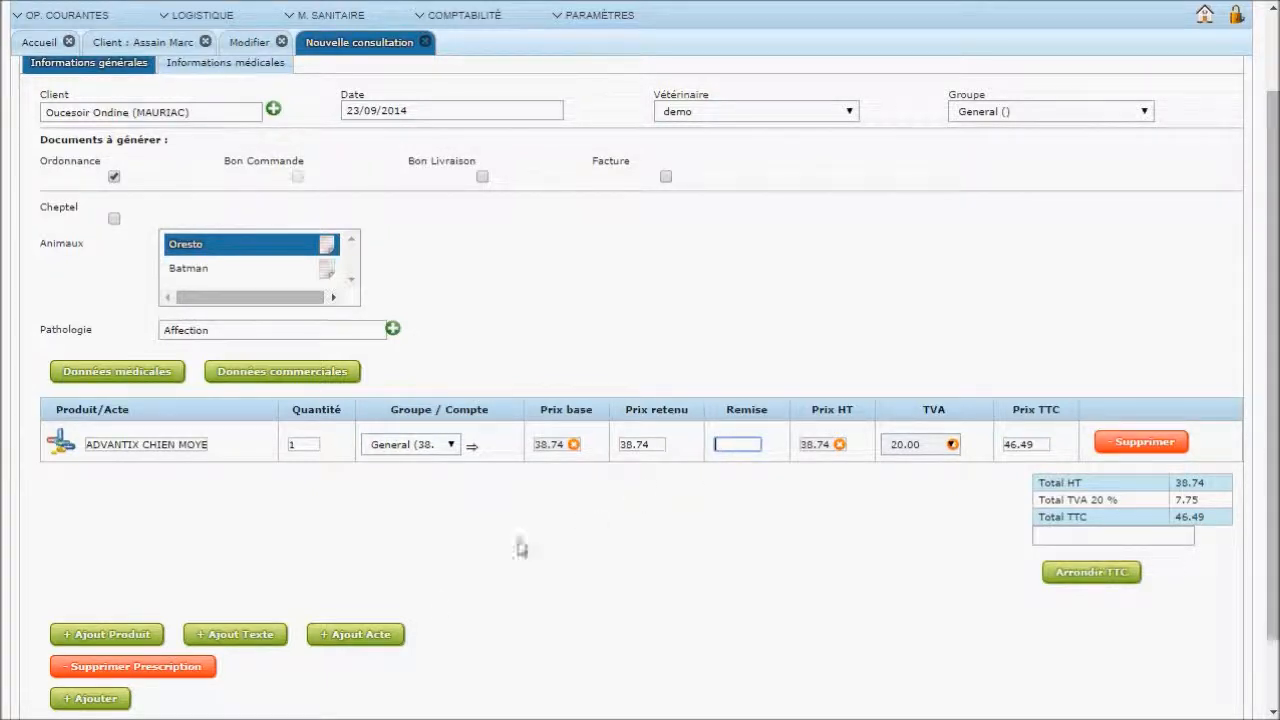
Add an act line to the prescription for CON003 (consultation).
{"action": "left_click", "coordinate": [385, 640]}
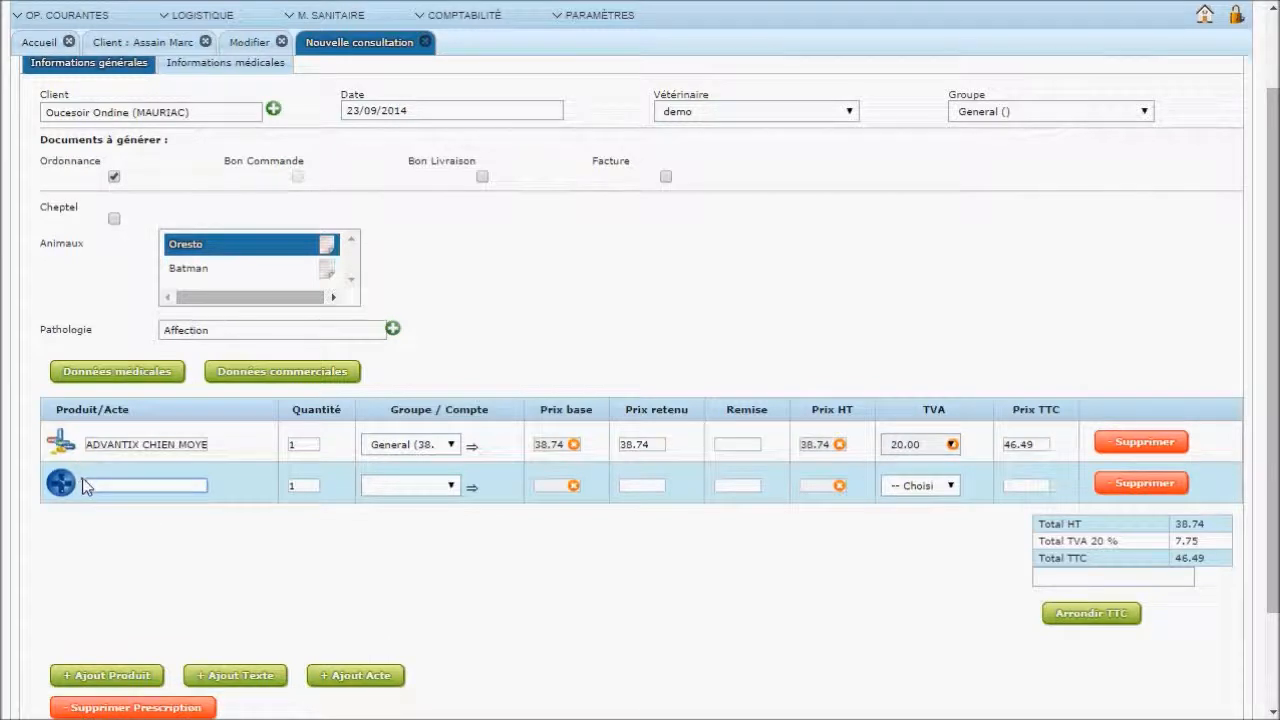
{"action": "type", "text": "con"}
{"action": "key", "text": "Down"}
{"action": "key", "text": "Return"}
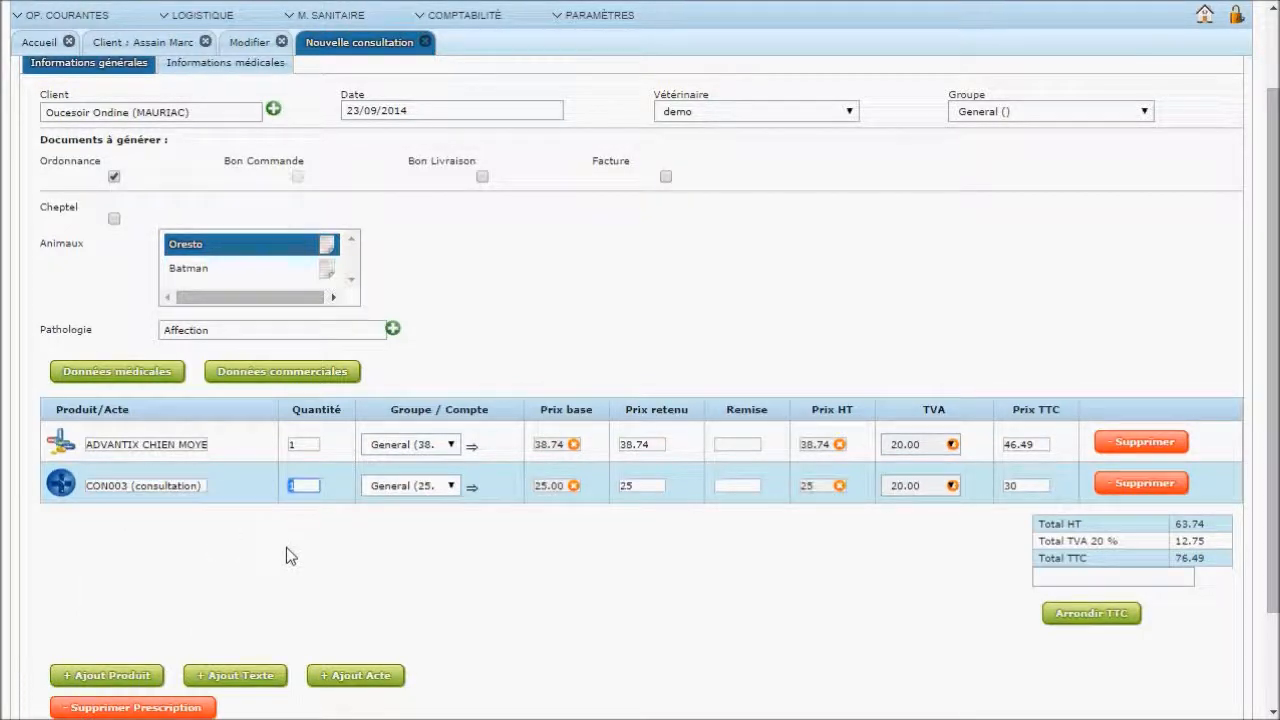
Review the medical information attached to the consultation act, comparing it with the intervention's general information.
{"action": "scroll", "coordinate": [283, 547], "scroll_direction": "up", "scroll_amount": 2}
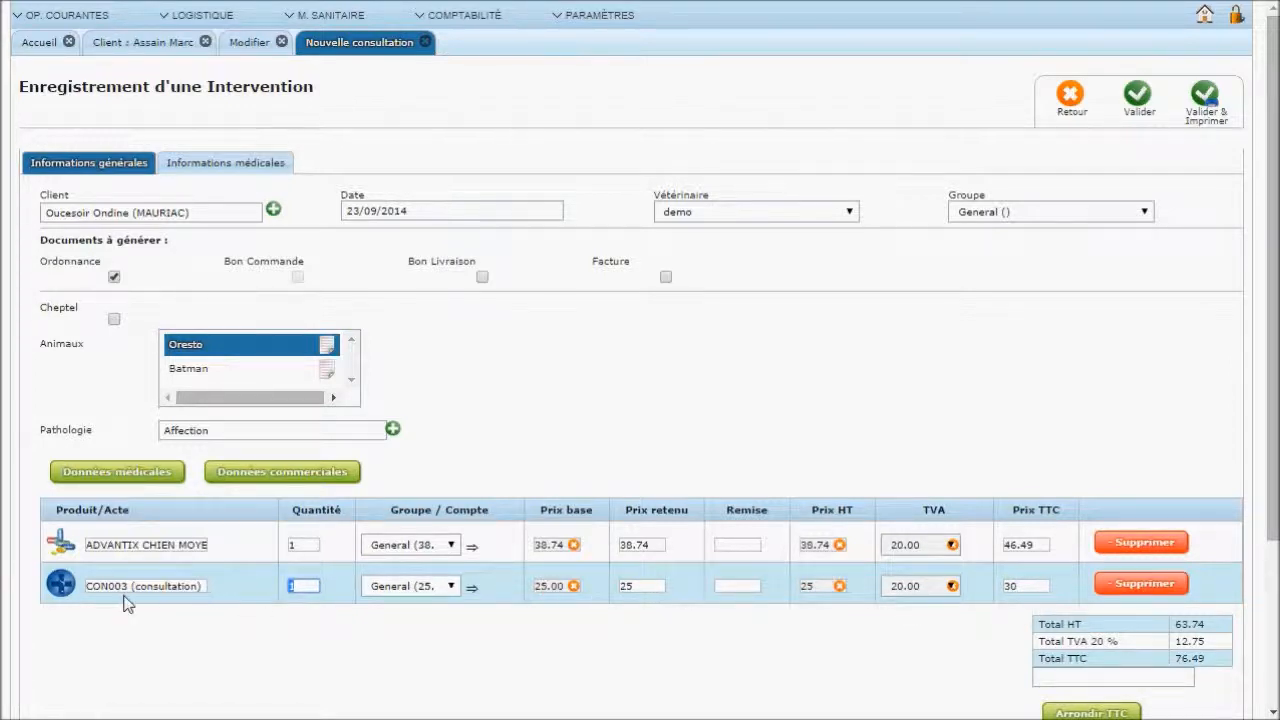
{"action": "left_click", "coordinate": [204, 168]}
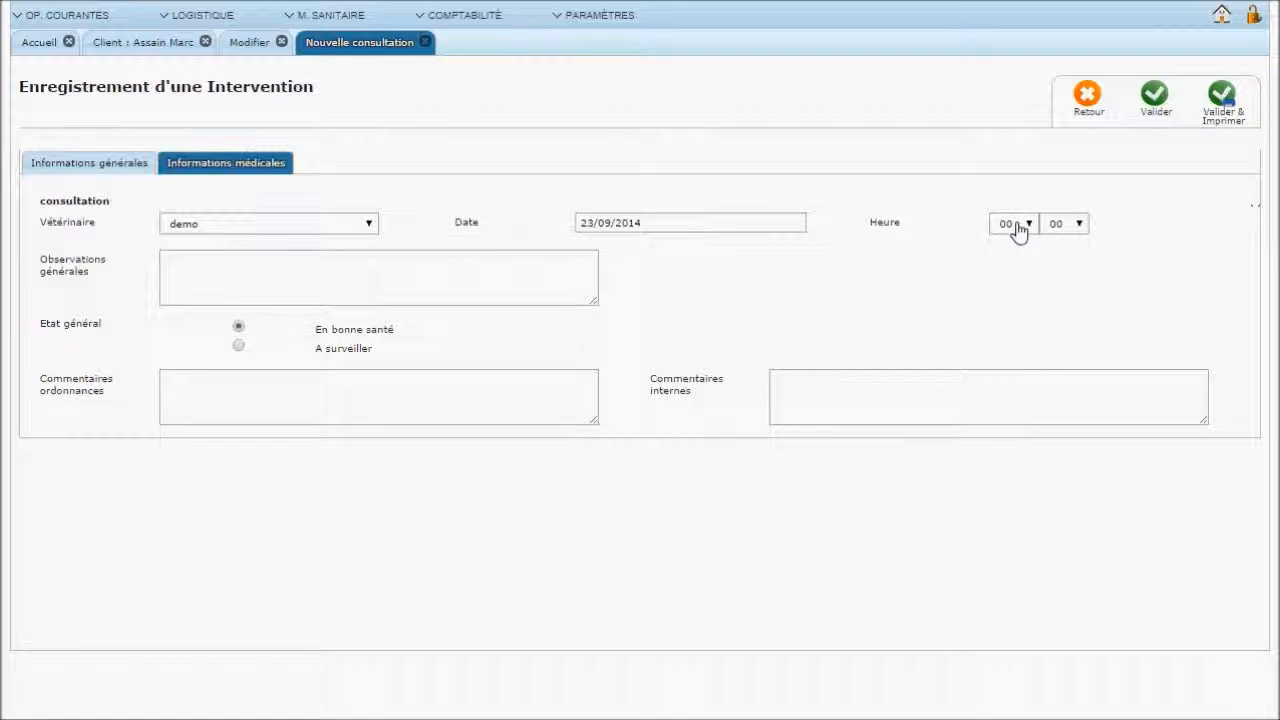
{"action": "left_click", "coordinate": [85, 168]}
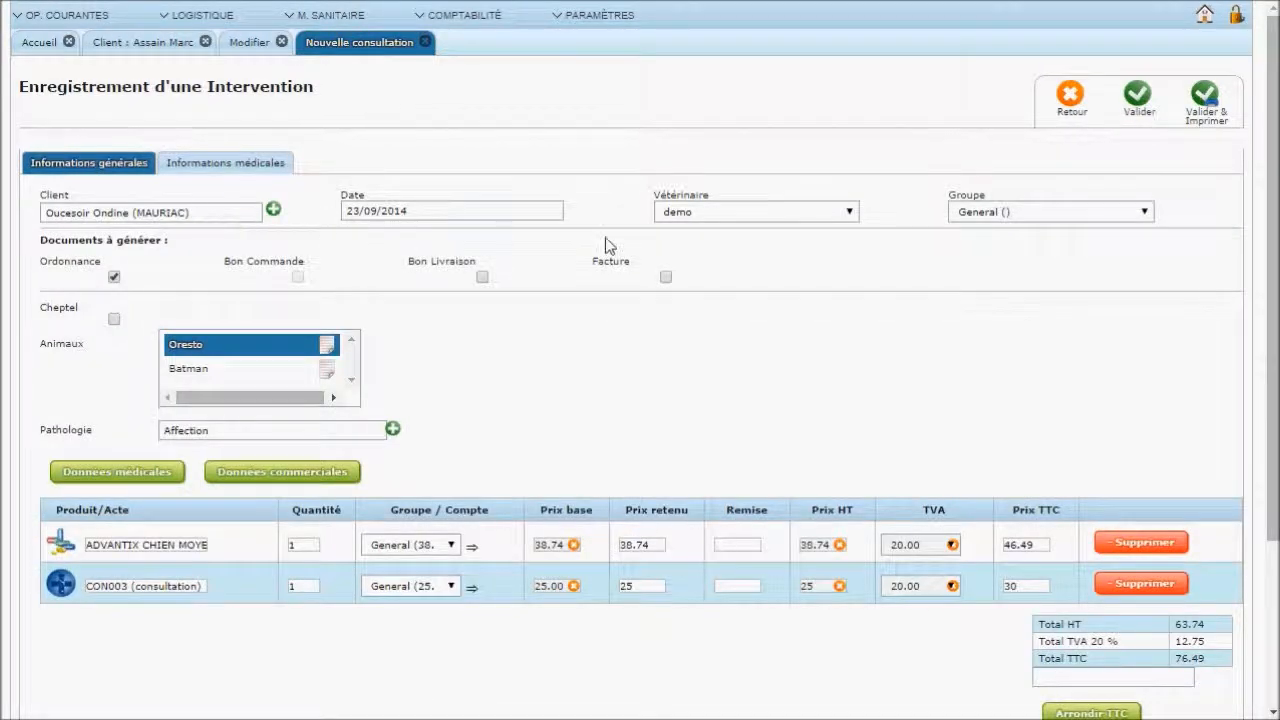
{"action": "left_click", "coordinate": [258, 164]}
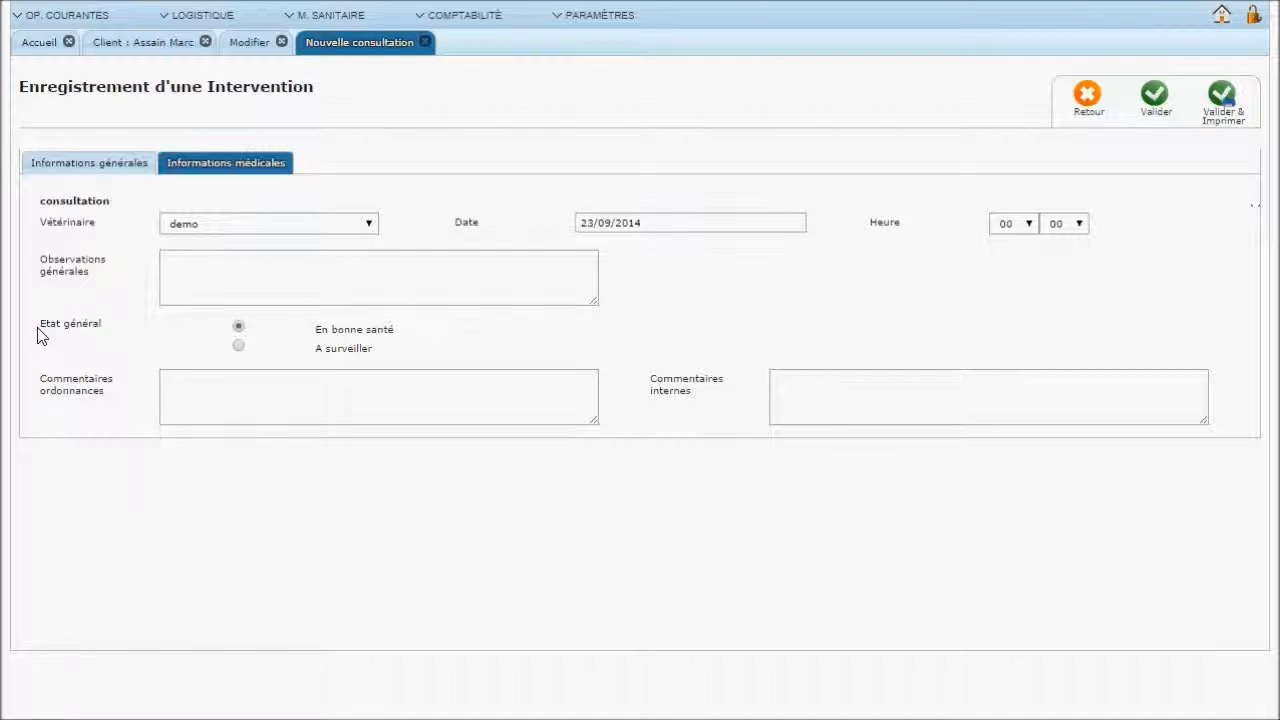
Examine the medical fields defined in the CON003 act template, and return to the new consultation.
{"action": "left_click", "coordinate": [249, 45]}
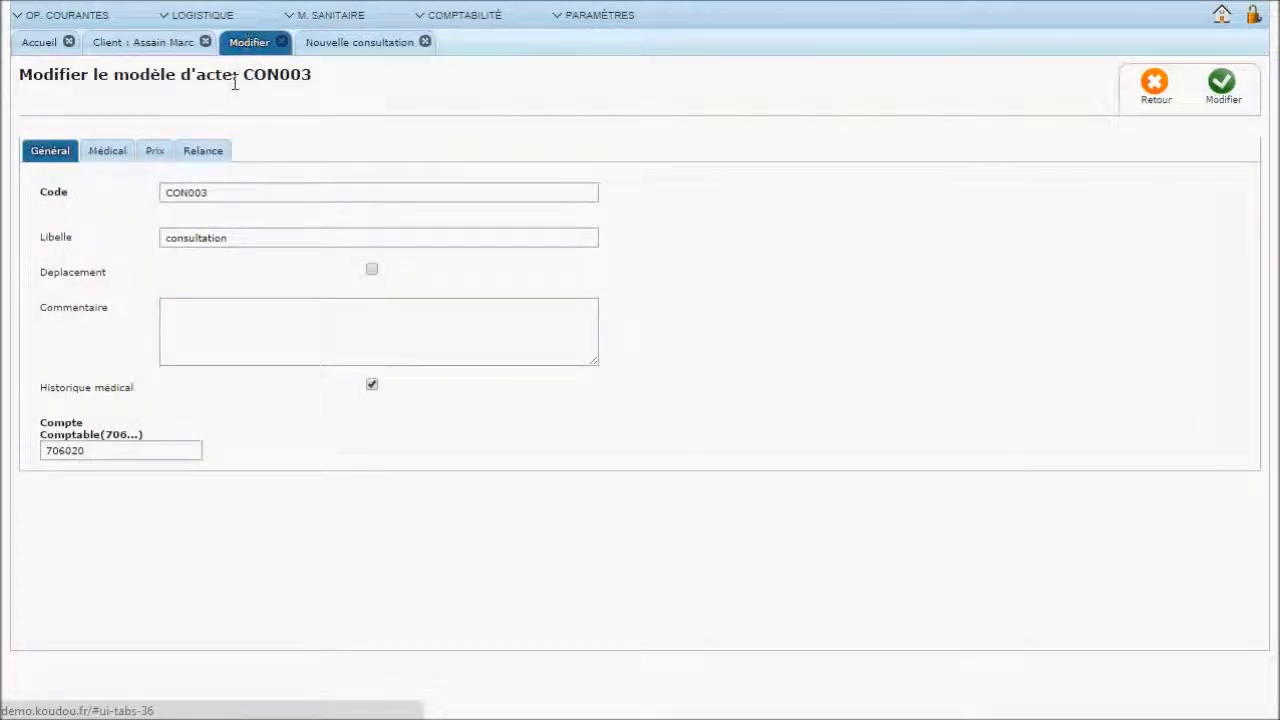
{"action": "left_click", "coordinate": [110, 158]}
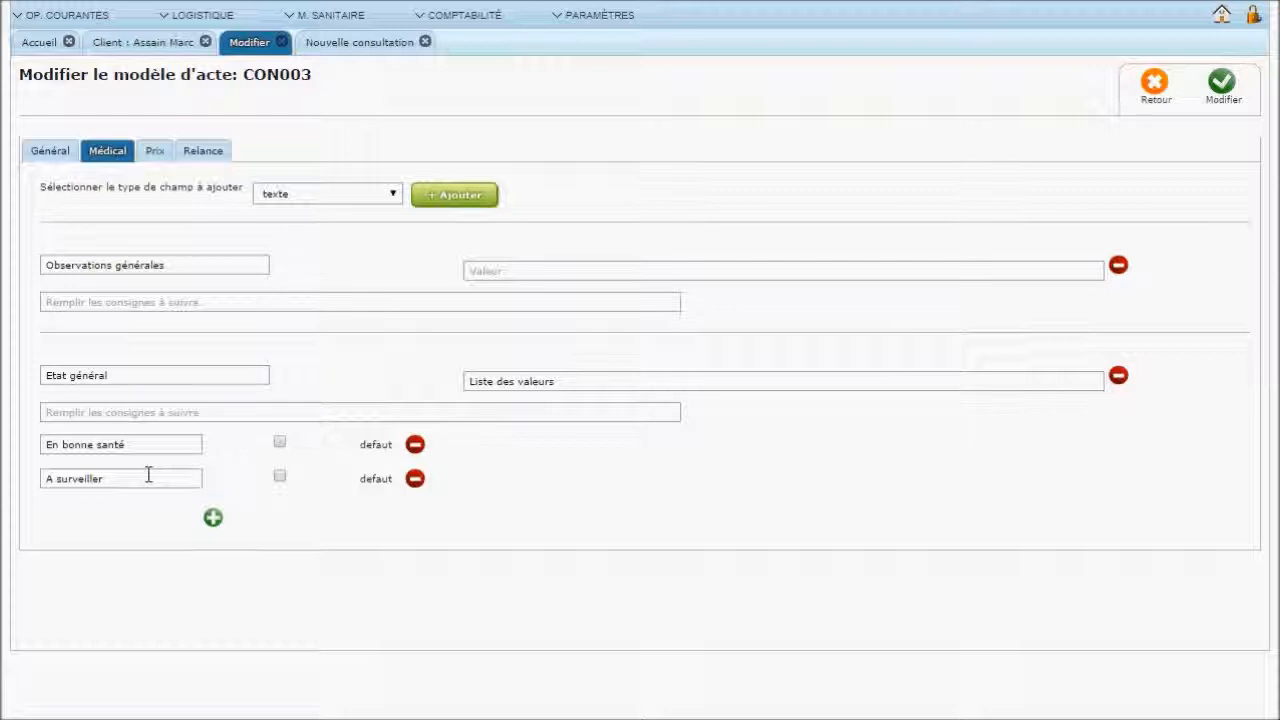
{"action": "left_click", "coordinate": [358, 48]}
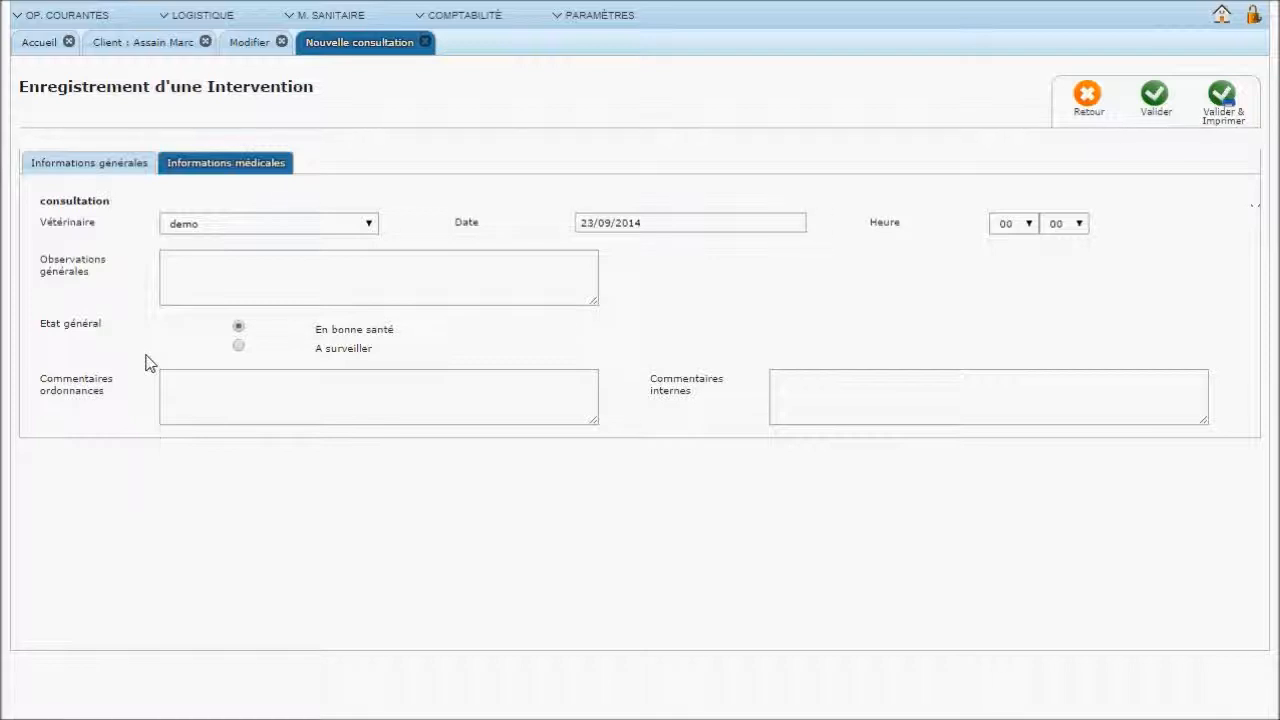
Add an empty text line below the consultation act in the general information and activate its account field.
{"action": "left_click", "coordinate": [83, 168]}
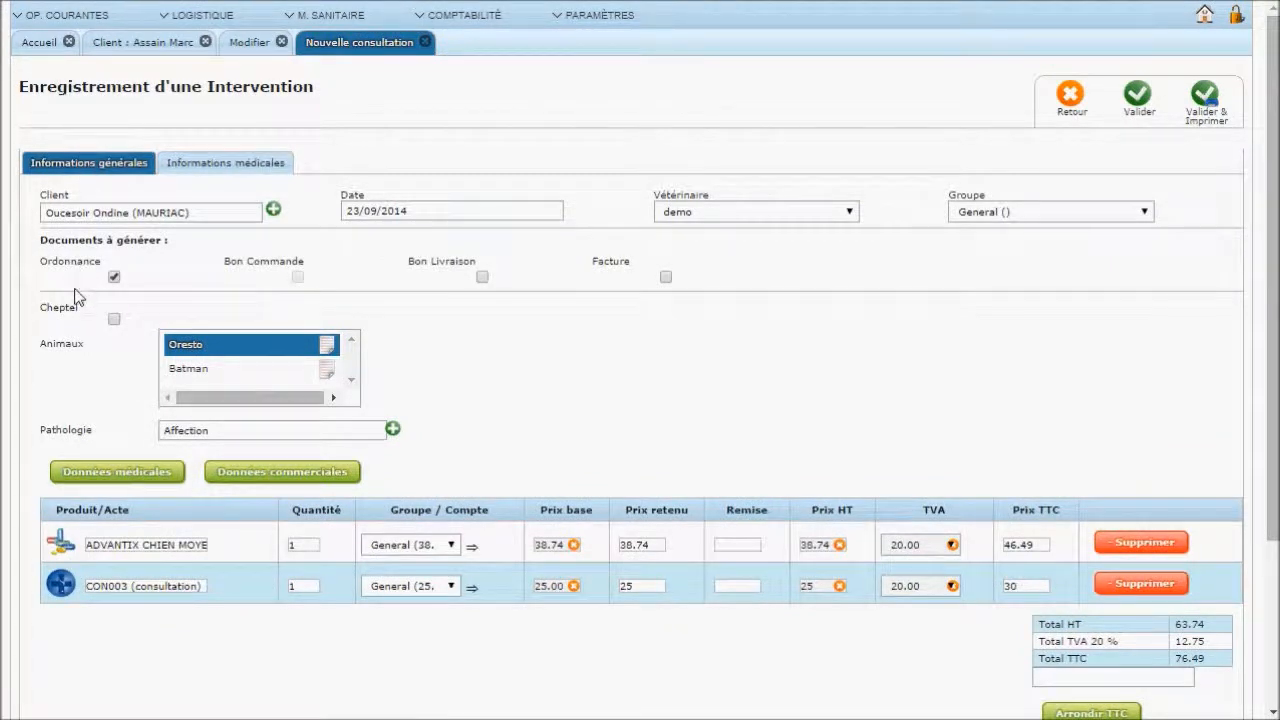
{"action": "scroll", "coordinate": [77, 297], "scroll_direction": "down", "scroll_amount": 2}
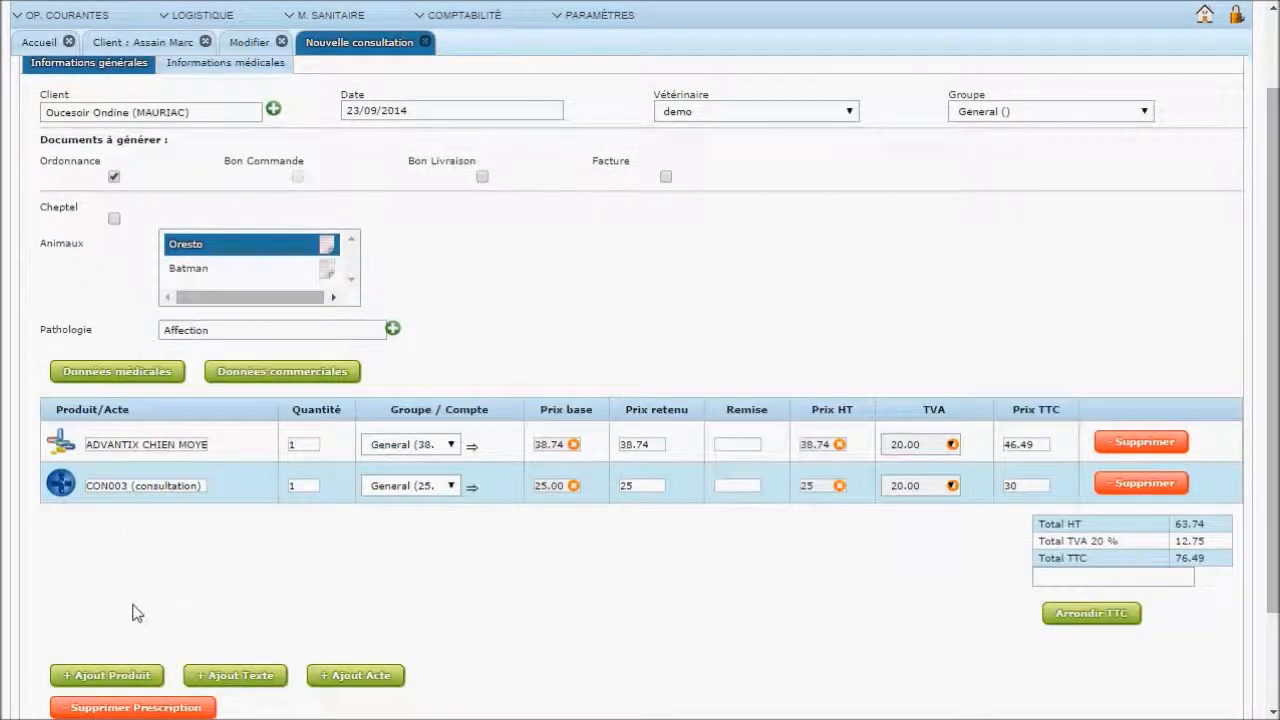
{"action": "left_click", "coordinate": [245, 680]}
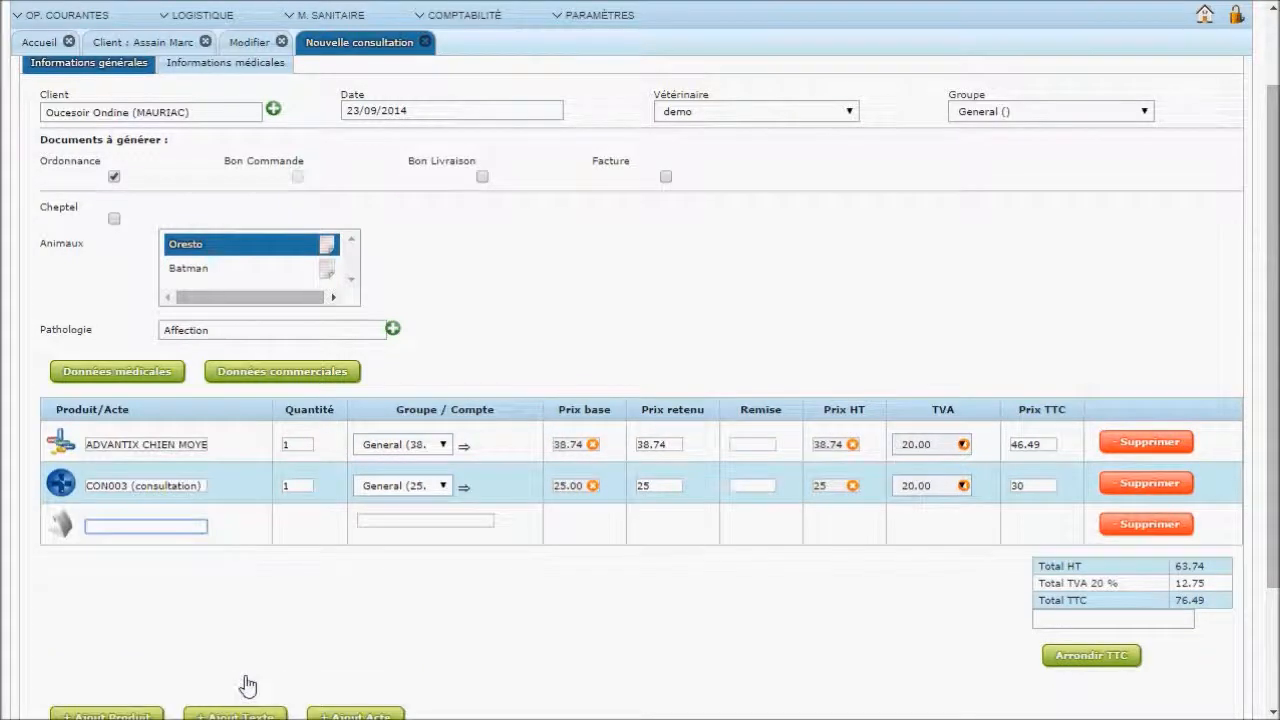
{"action": "scroll", "coordinate": [248, 685], "scroll_direction": "down", "scroll_amount": 2}
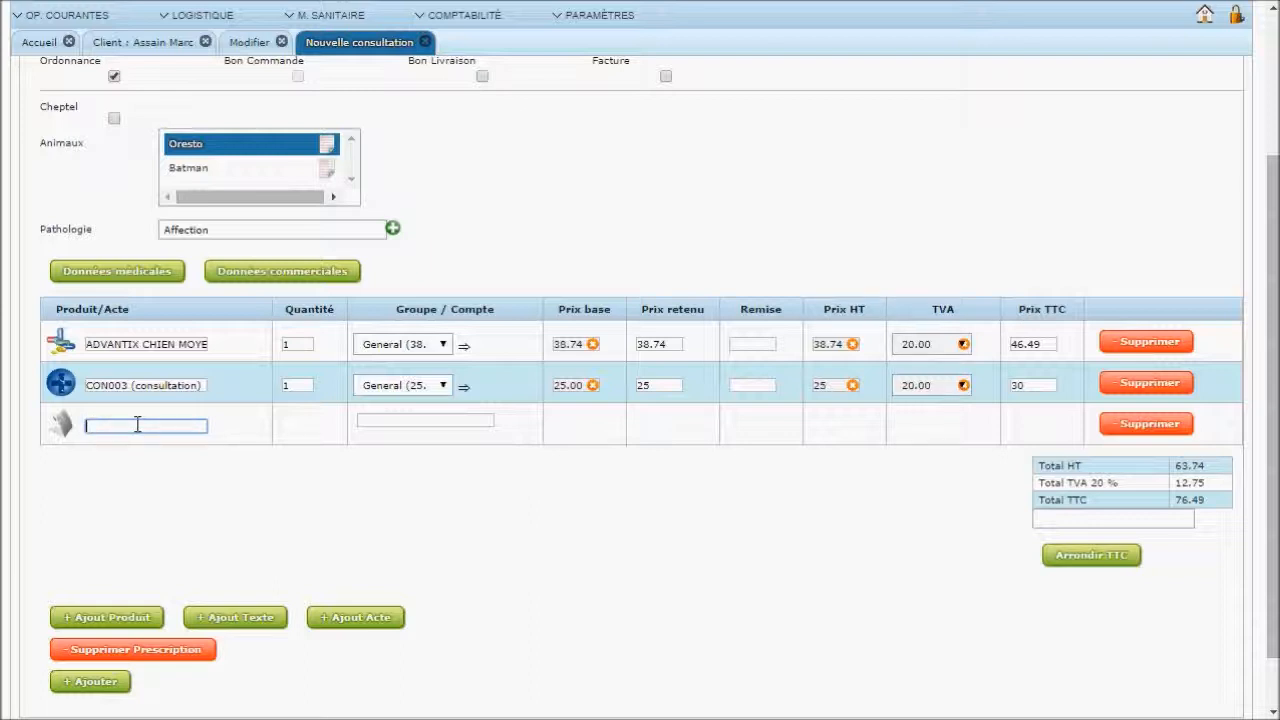
{"action": "left_click", "coordinate": [360, 422]}
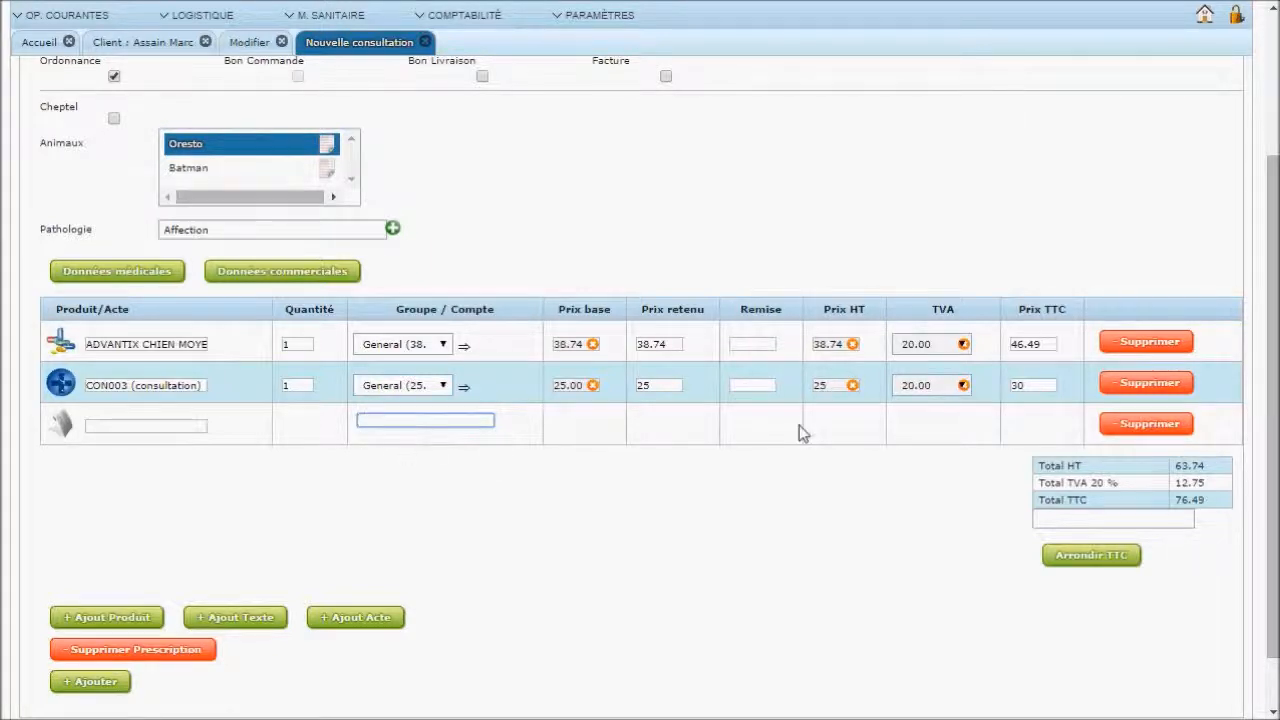
Remove the empty text line below the consultation act and activate the field for rounding the total including tax.
{"action": "left_click", "coordinate": [1110, 423]}
{"action": "scroll", "coordinate": [1120, 434], "scroll_direction": "up", "scroll_amount": 2}
{"action": "left_click", "coordinate": [1064, 680]}
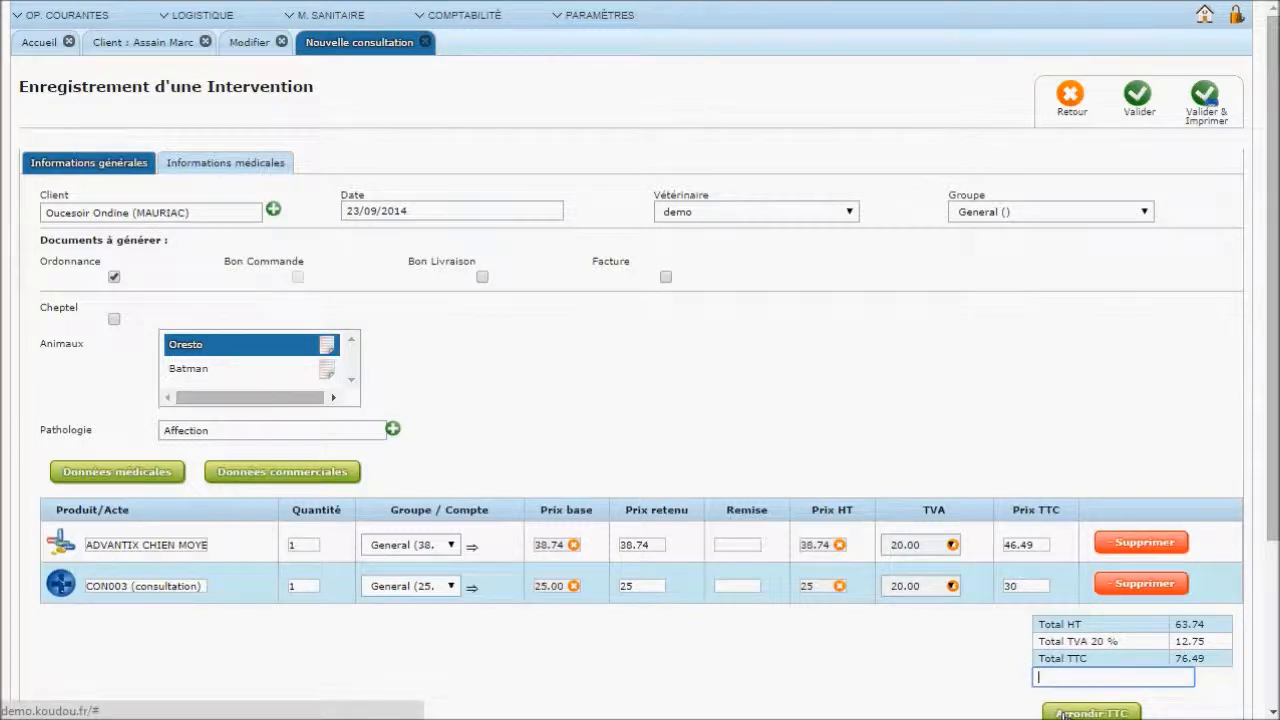
Add an invoice to the documents to generate and validate the intervention with printing.
{"action": "left_click", "coordinate": [666, 278]}
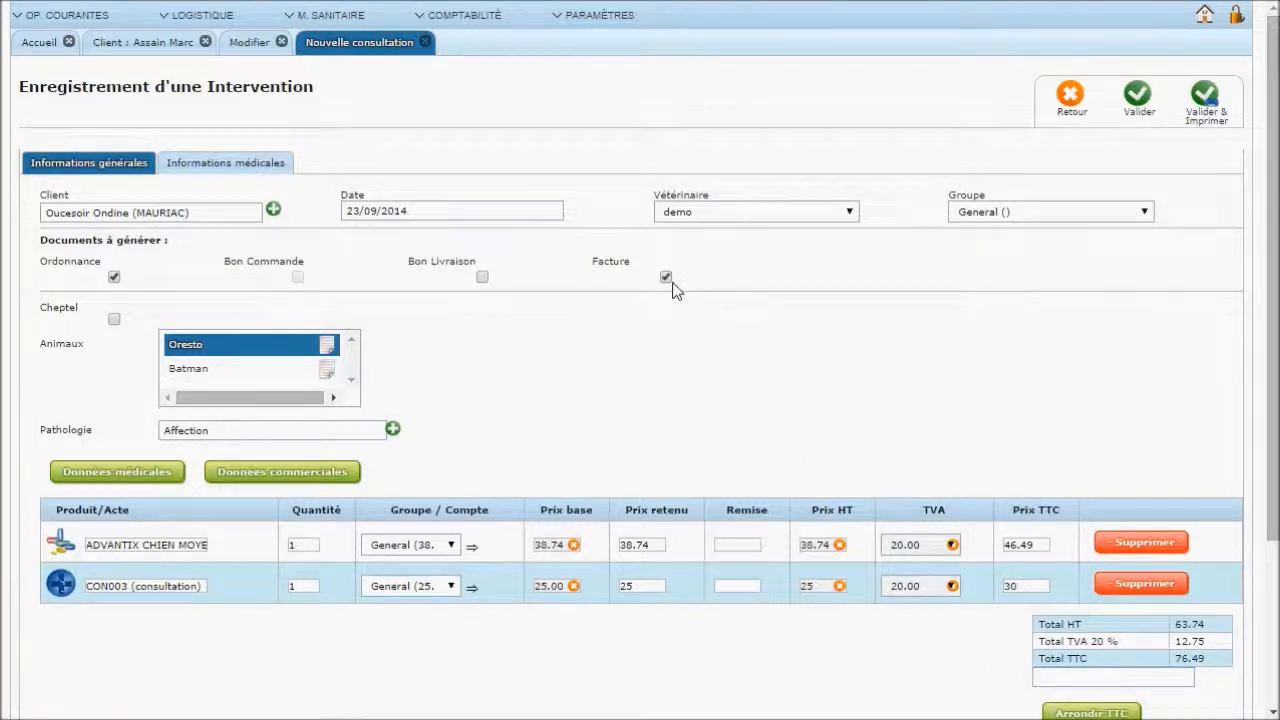
{"action": "left_click", "coordinate": [1205, 98]}
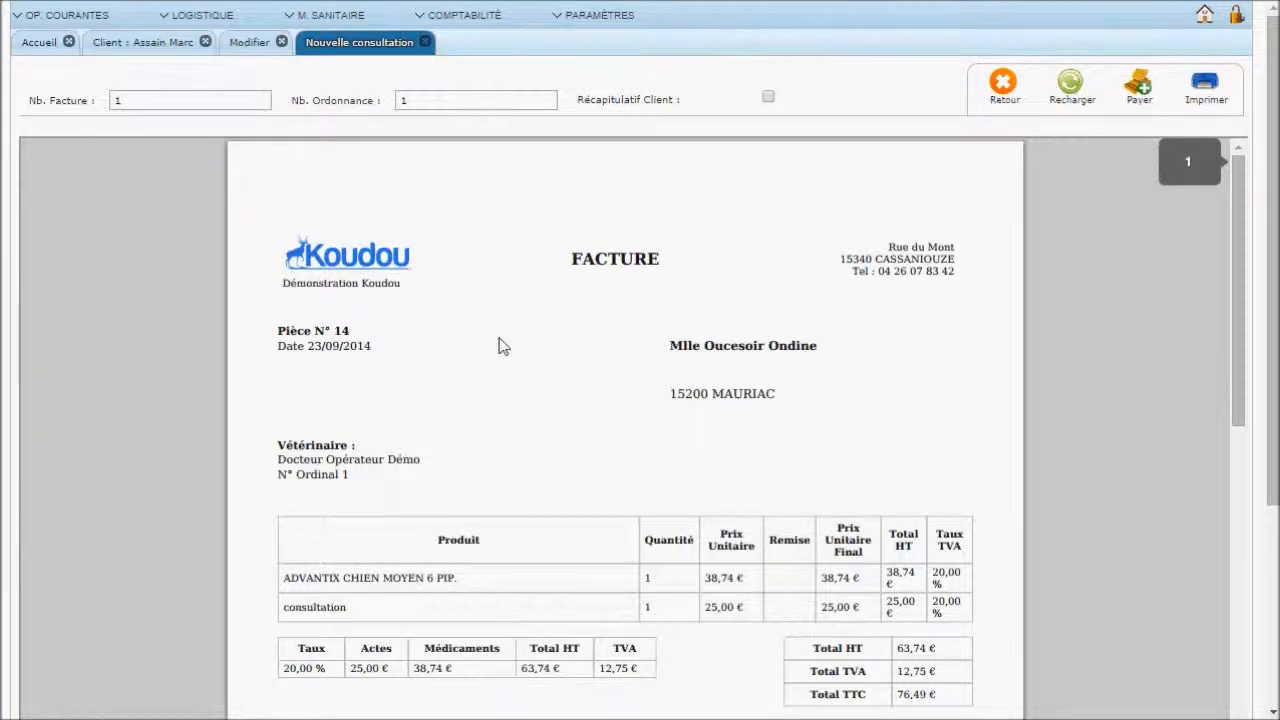
Review the generated invoice and prescription in the print preview, including the product lines, dosage and totals.
{"action": "scroll", "coordinate": [513, 316], "scroll_direction": "down", "scroll_amount": 8}
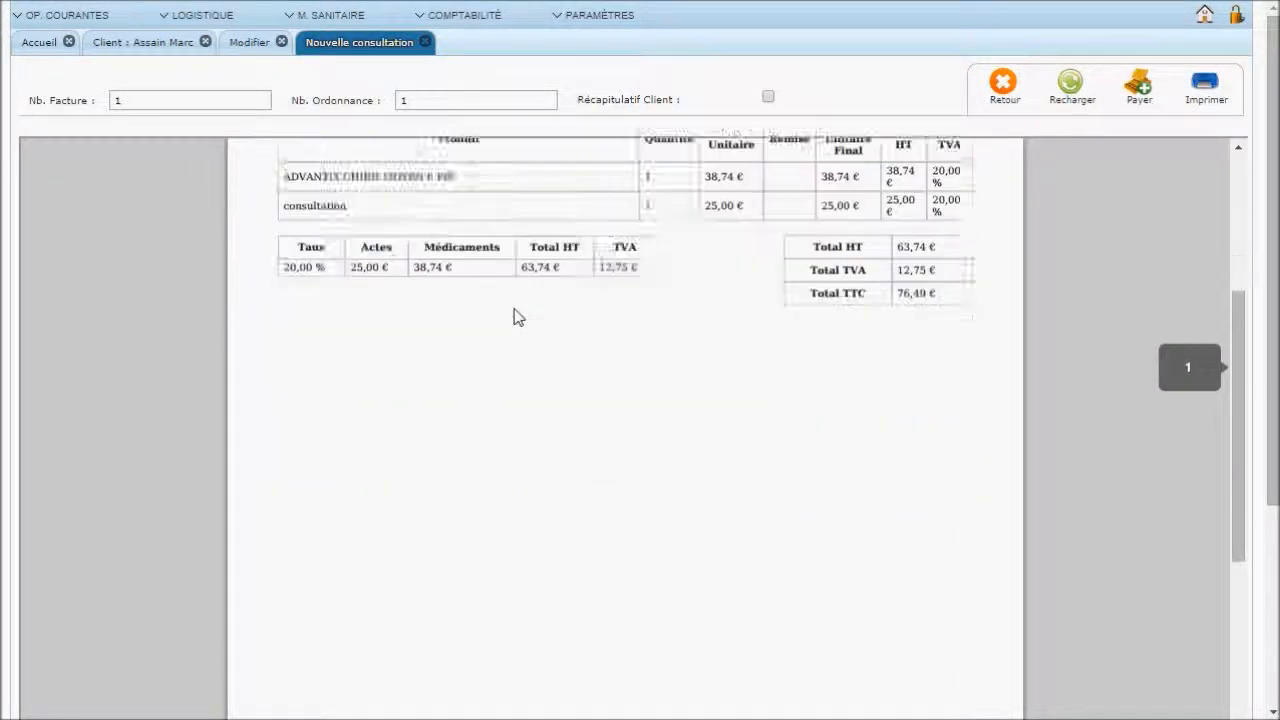
{"action": "scroll", "coordinate": [513, 319], "scroll_direction": "down", "scroll_amount": 4}
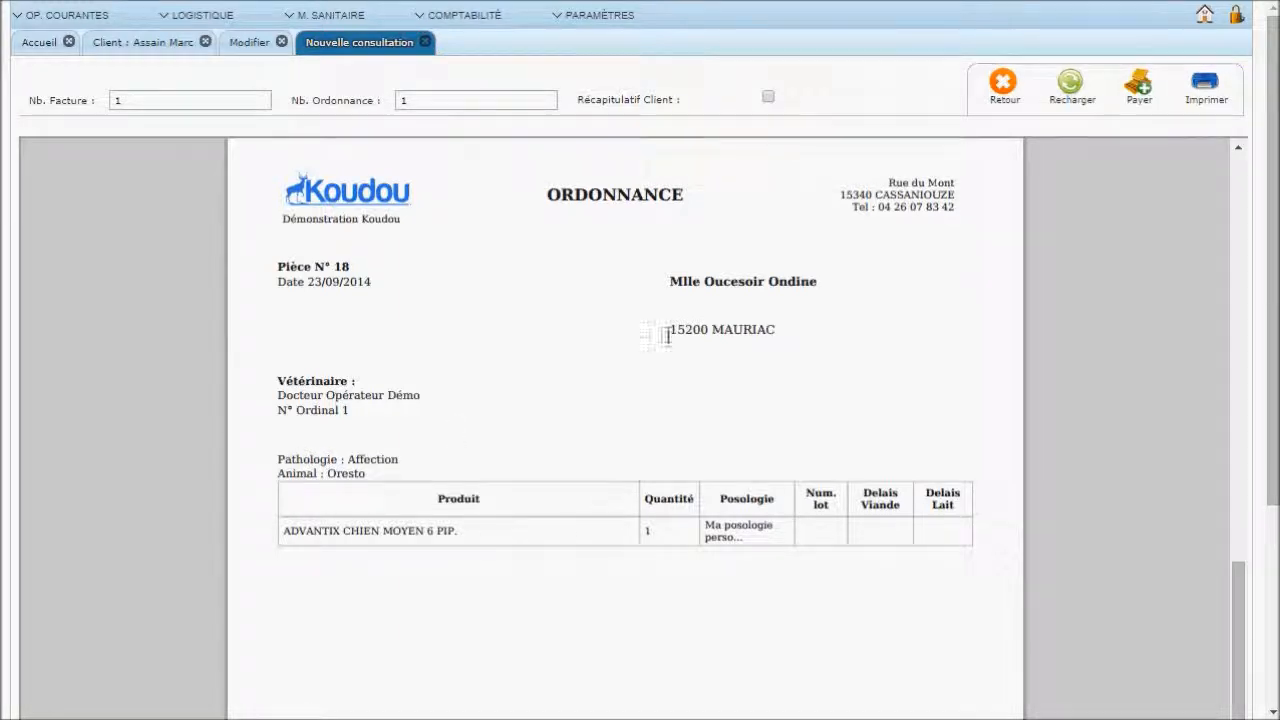
{"action": "scroll", "coordinate": [674, 331], "scroll_direction": "up", "scroll_amount": 5}
{"action": "scroll", "coordinate": [679, 341], "scroll_direction": "up", "scroll_amount": 5}
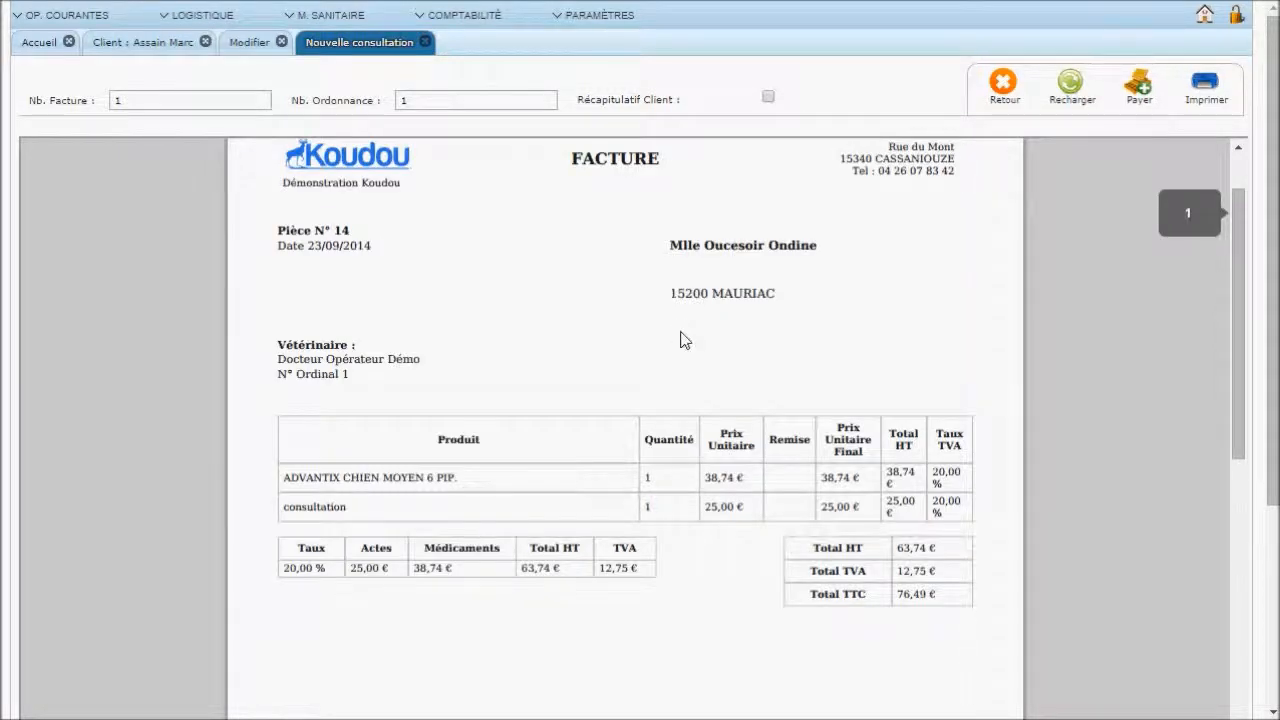
{"action": "scroll", "coordinate": [680, 338], "scroll_direction": "up", "scroll_amount": 1}
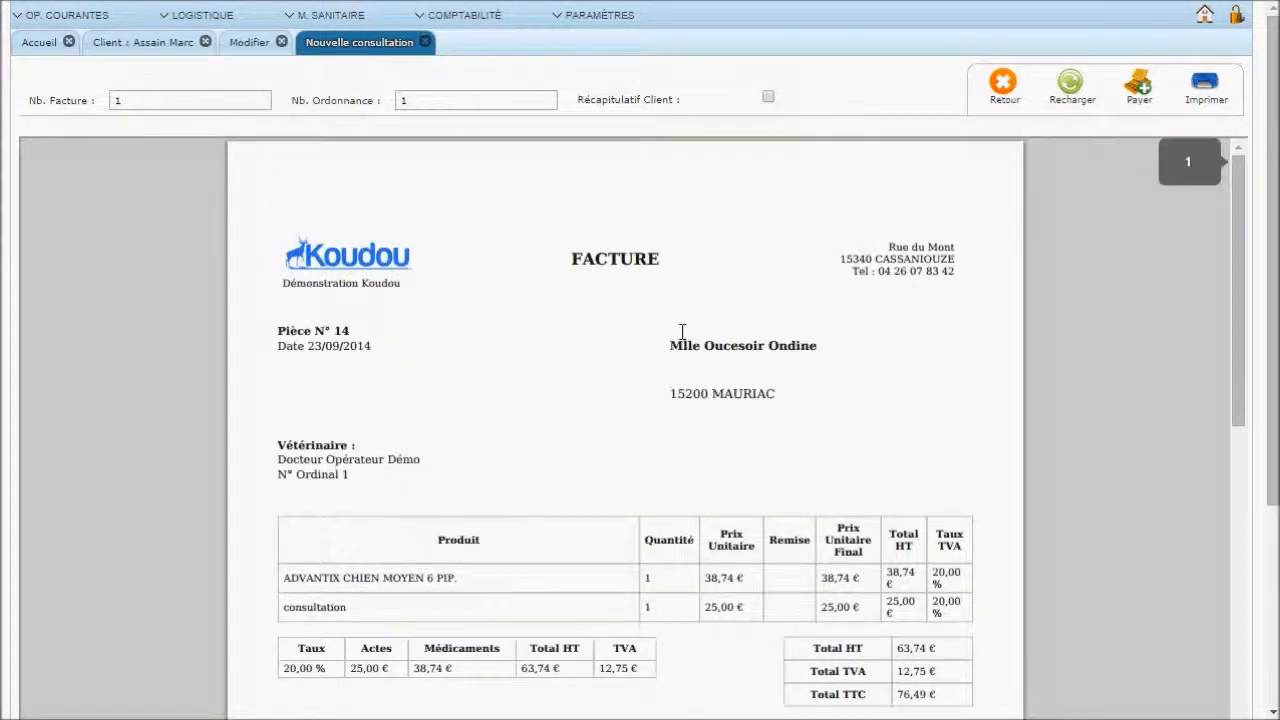
{"action": "scroll", "coordinate": [606, 337], "scroll_direction": "down", "scroll_amount": 1}
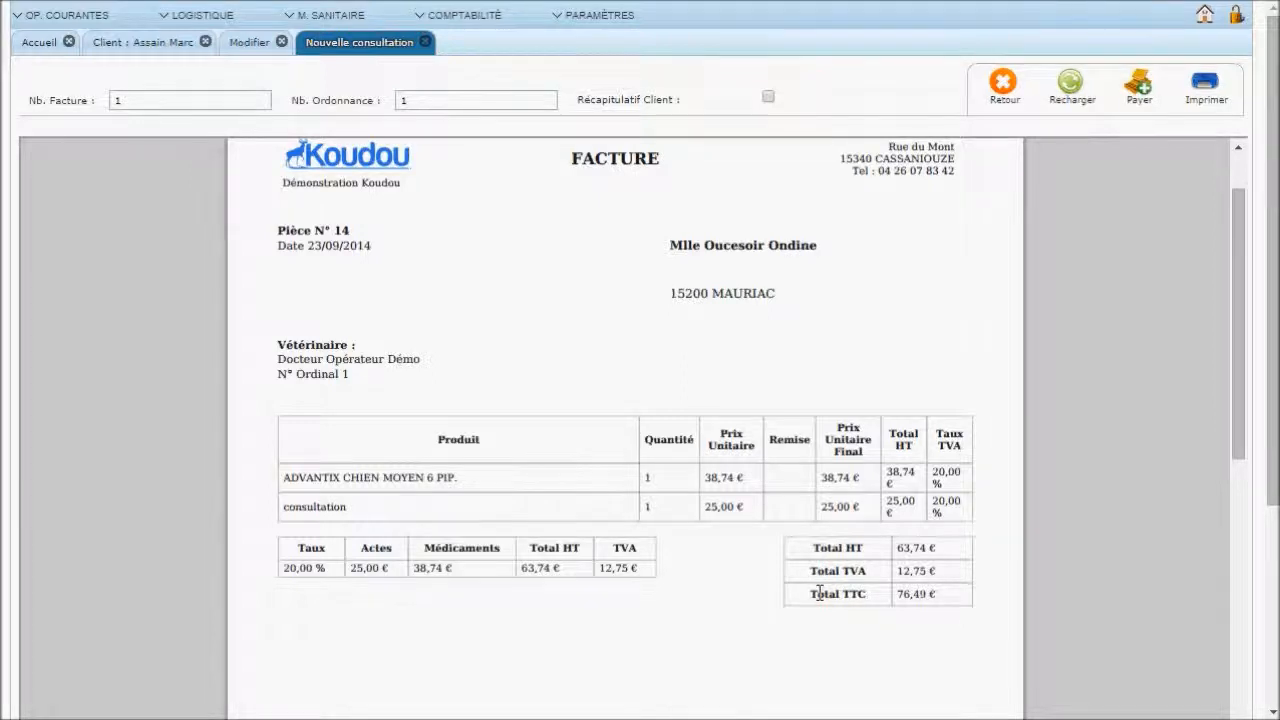
{"action": "scroll", "coordinate": [820, 593], "scroll_direction": "up", "scroll_amount": 2}
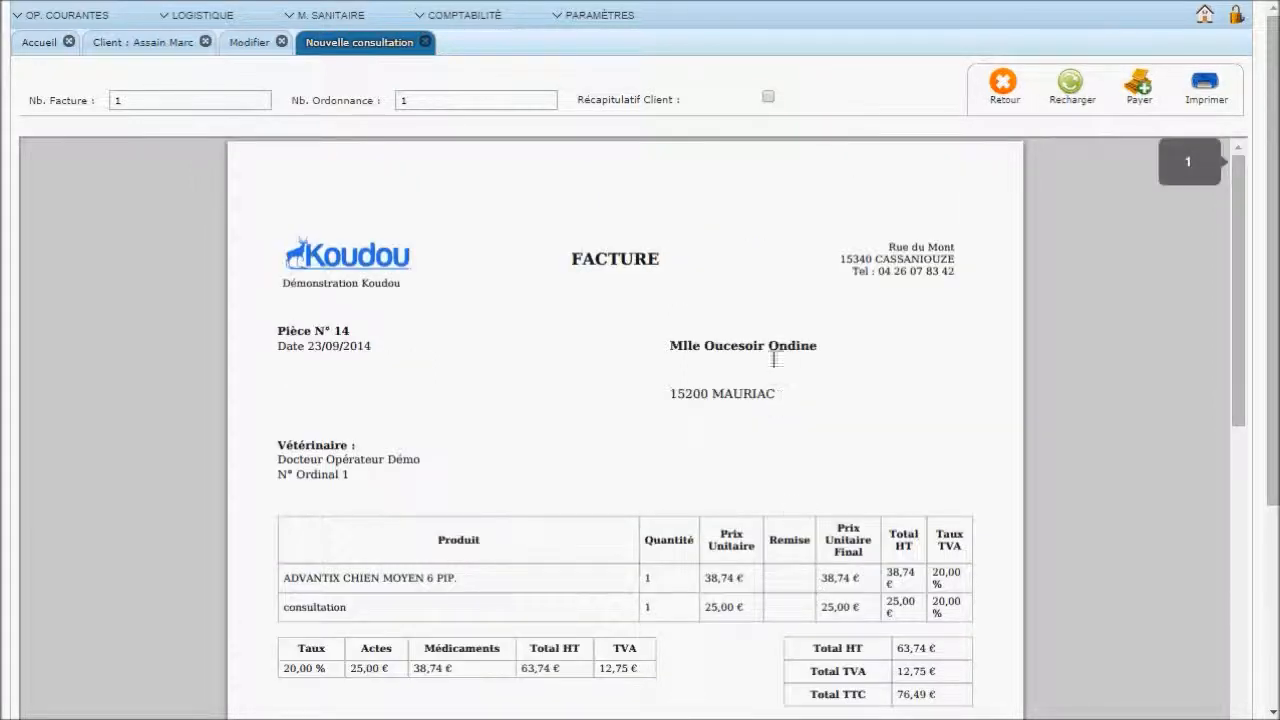
Include the client summary in the documents to print and review its outstanding invoices and credit notes.
{"action": "left_click", "coordinate": [768, 98]}
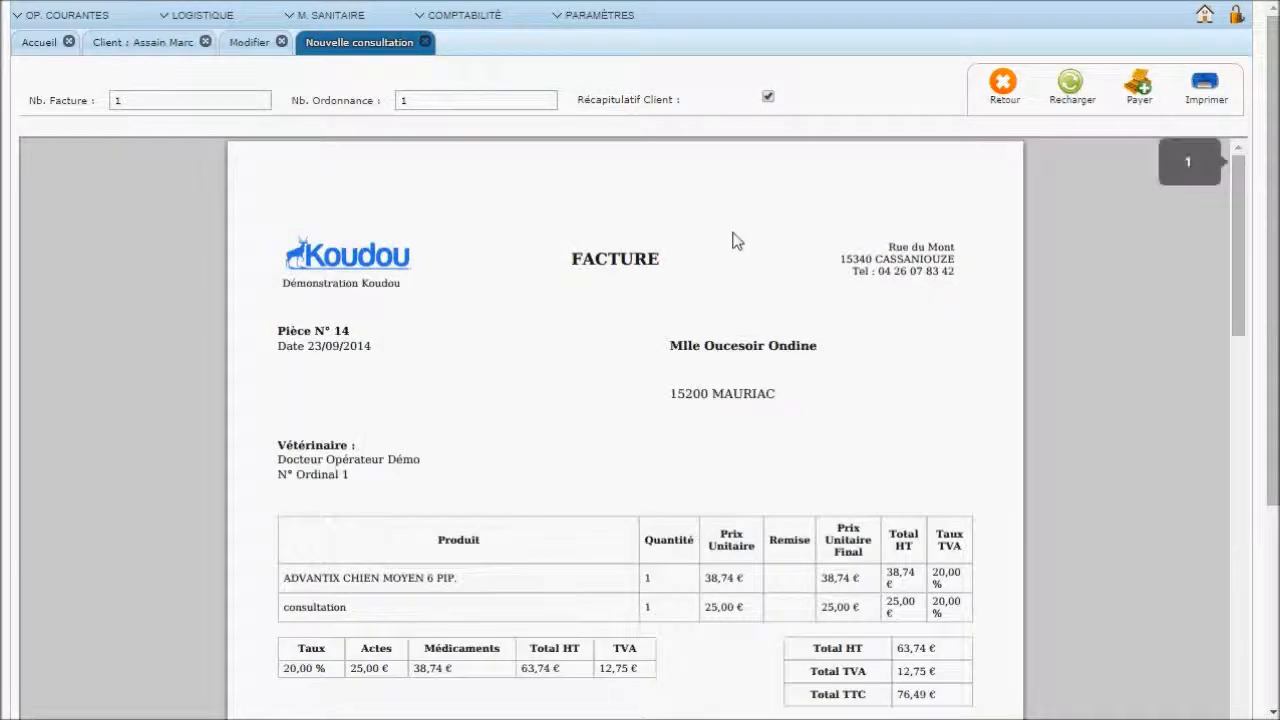
{"action": "scroll", "coordinate": [734, 250], "scroll_direction": "down", "scroll_amount": 7}
{"action": "scroll", "coordinate": [734, 255], "scroll_direction": "down", "scroll_amount": 5}
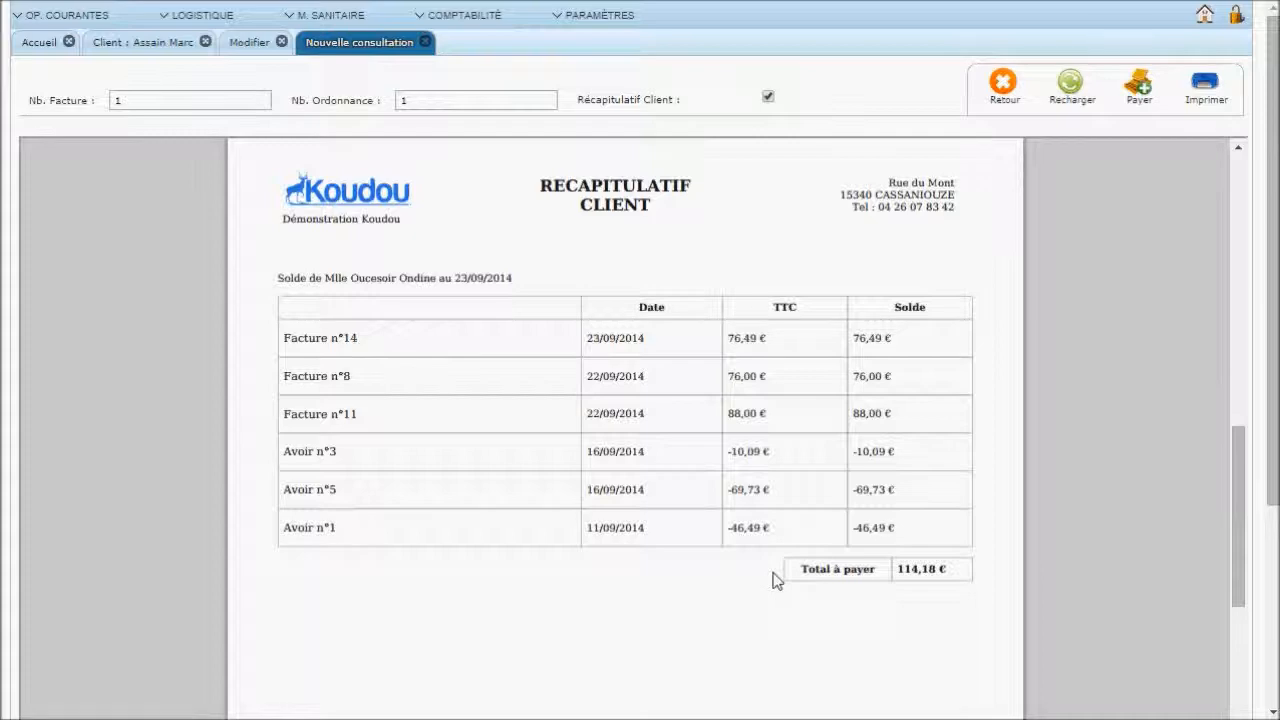
{"action": "scroll", "coordinate": [776, 580], "scroll_direction": "up", "scroll_amount": 15}
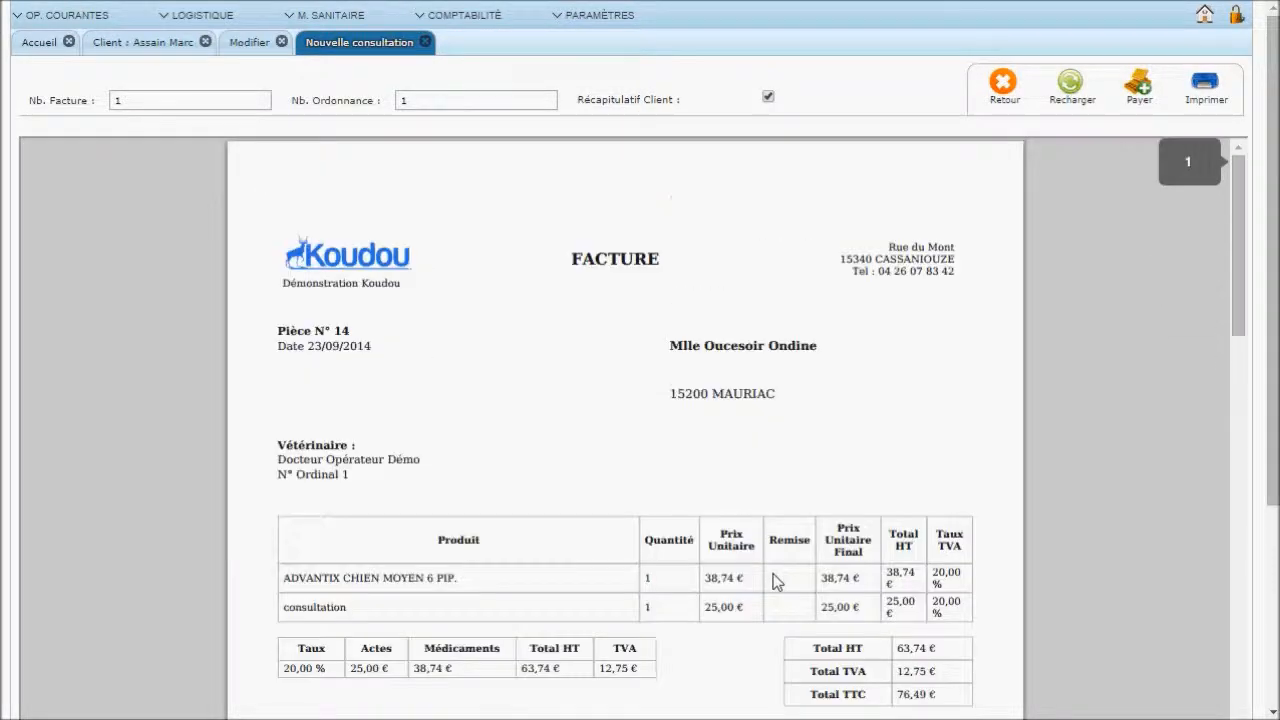
Leave the print preview, check the new invoice in the invoice list, and open the list of interventions.
{"action": "left_click", "coordinate": [1002, 86]}
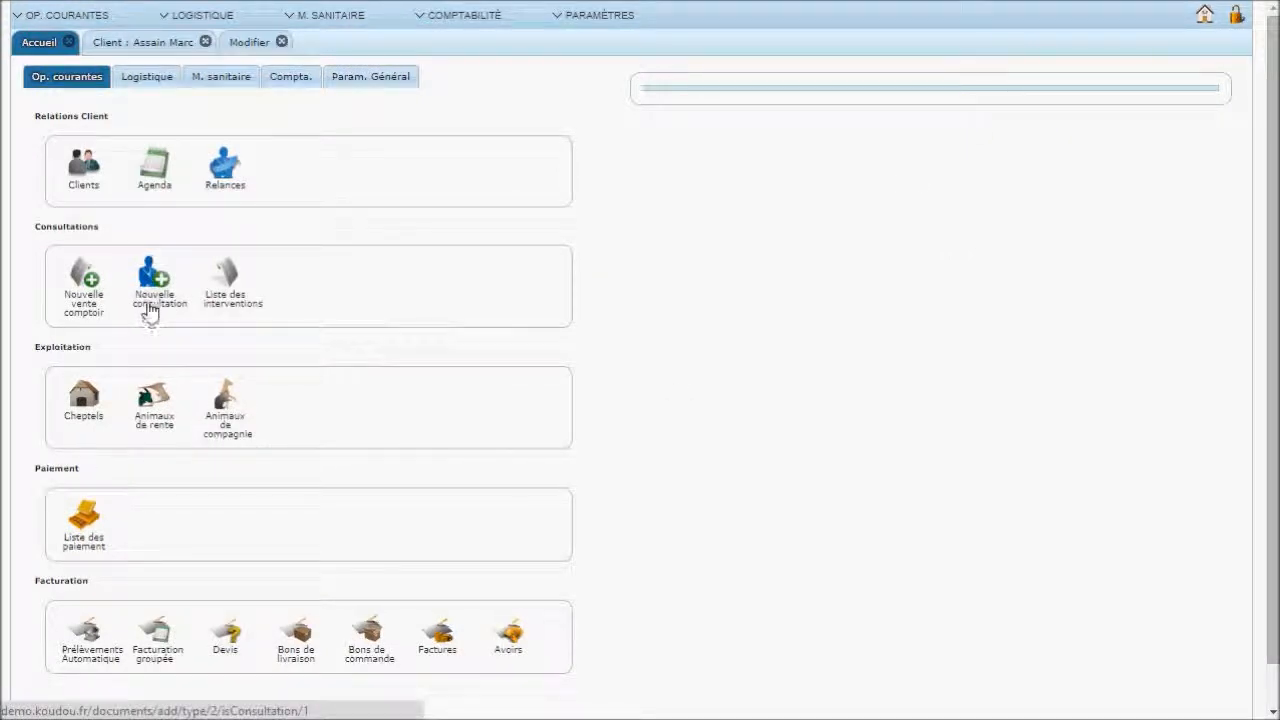
{"action": "left_click", "coordinate": [443, 646]}
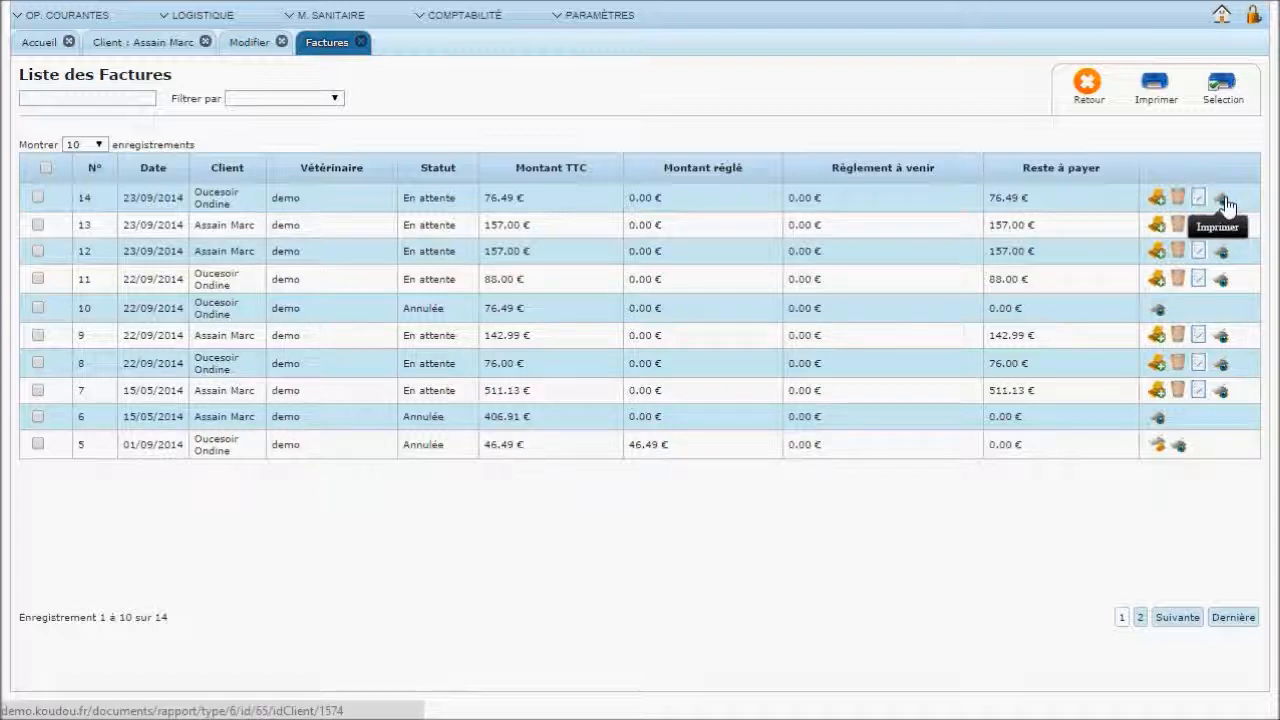
{"action": "left_click", "coordinate": [1089, 97]}
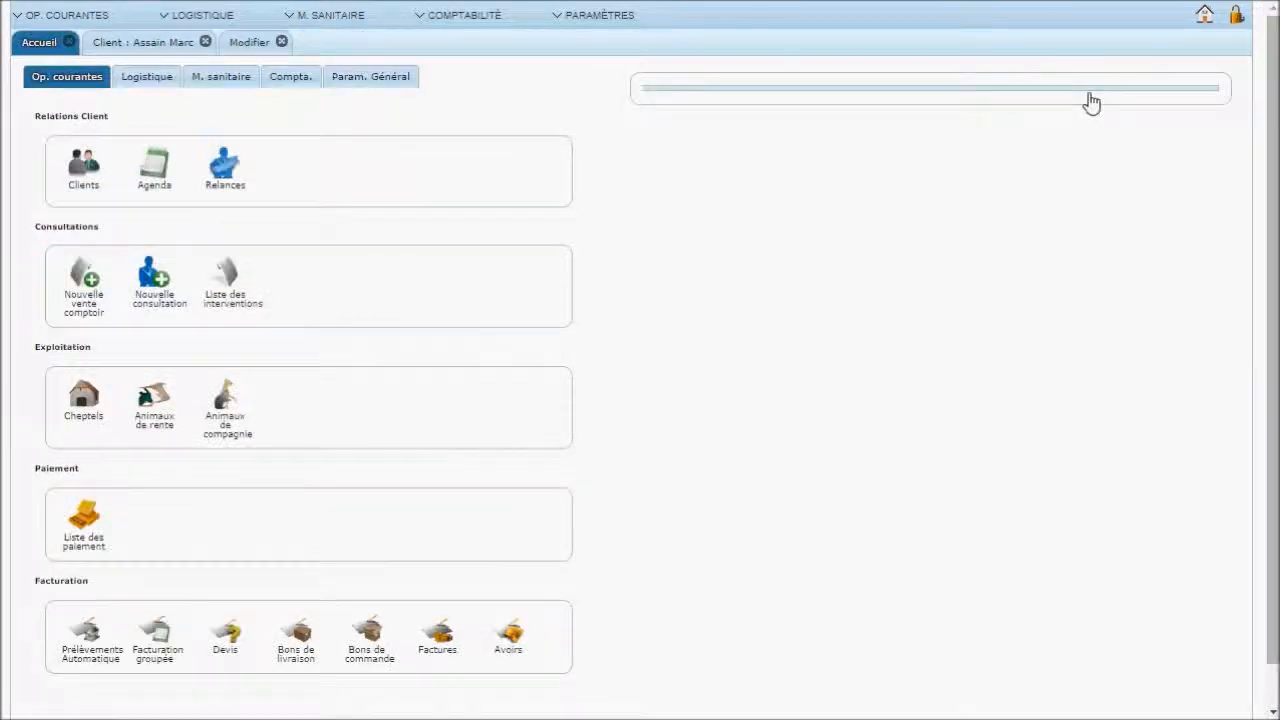
{"action": "left_click", "coordinate": [229, 314]}
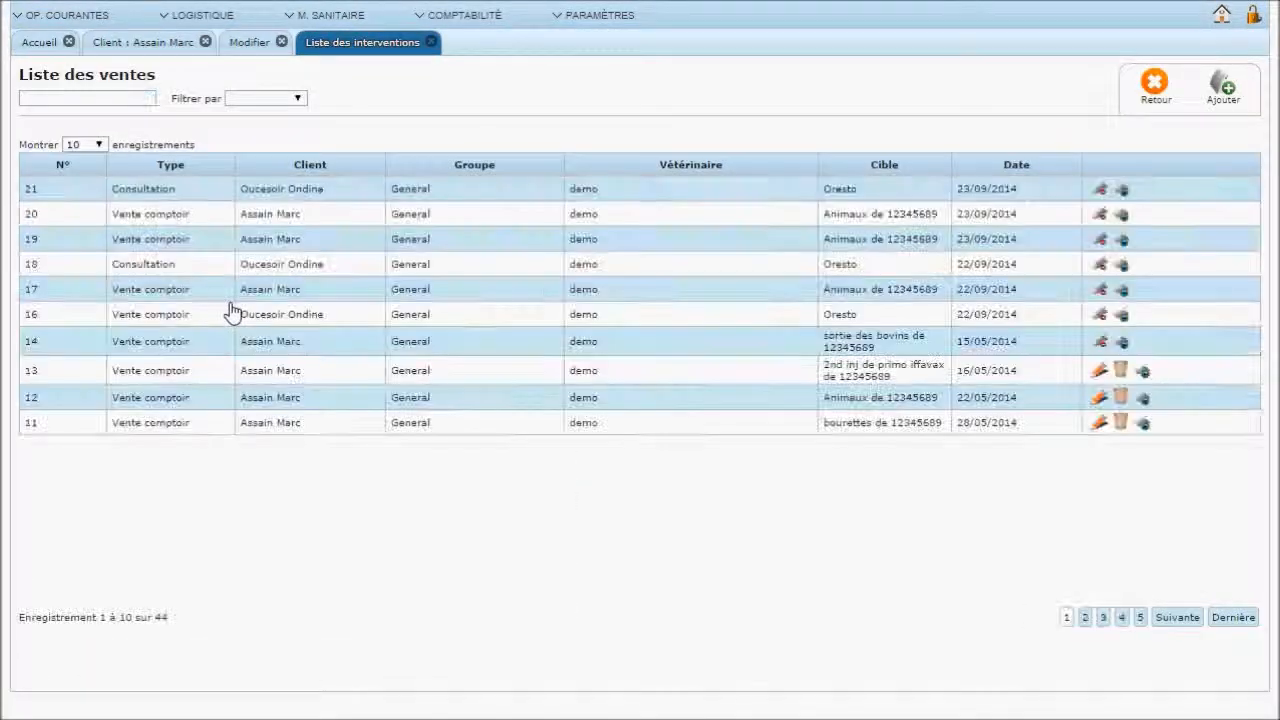